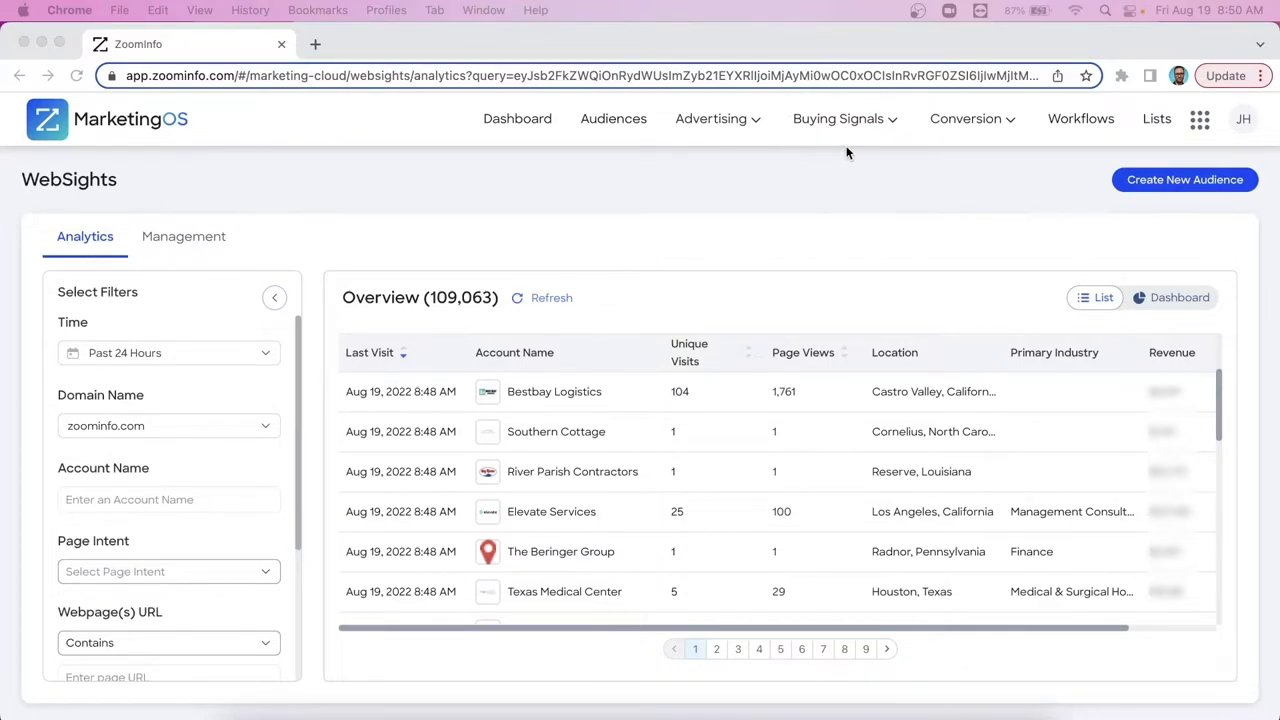
# - Review the available ranges of the Time filter in WebSights analytics, keeping Past 24 Hours
pyautogui.click(894, 124)
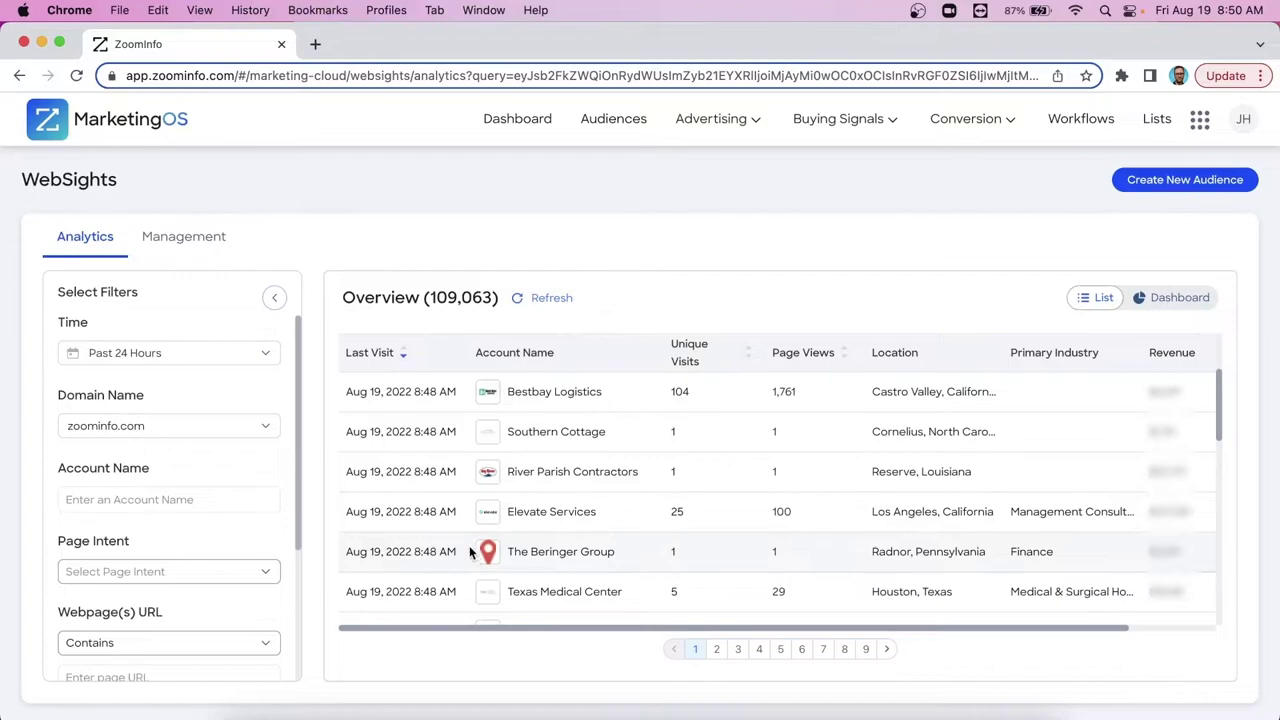
pyautogui.moveTo(57, 293); pyautogui.dragTo(143, 300)
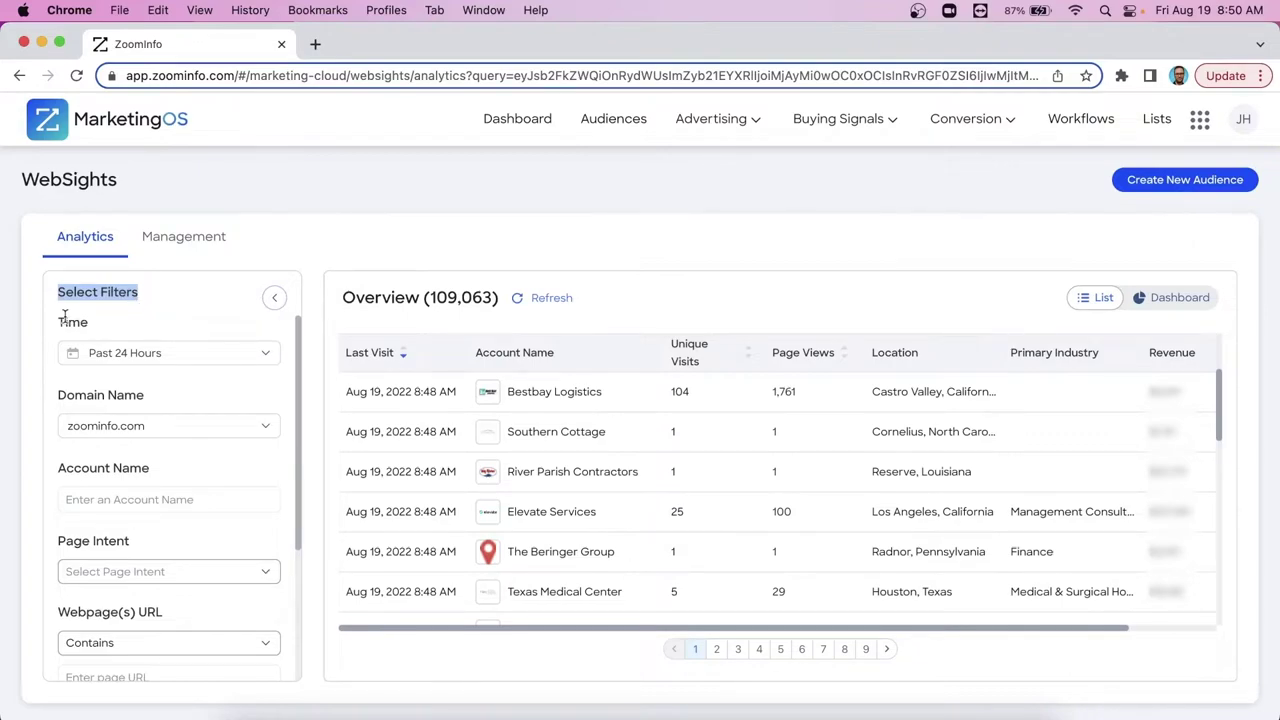
pyautogui.moveTo(57, 322); pyautogui.dragTo(85, 323)
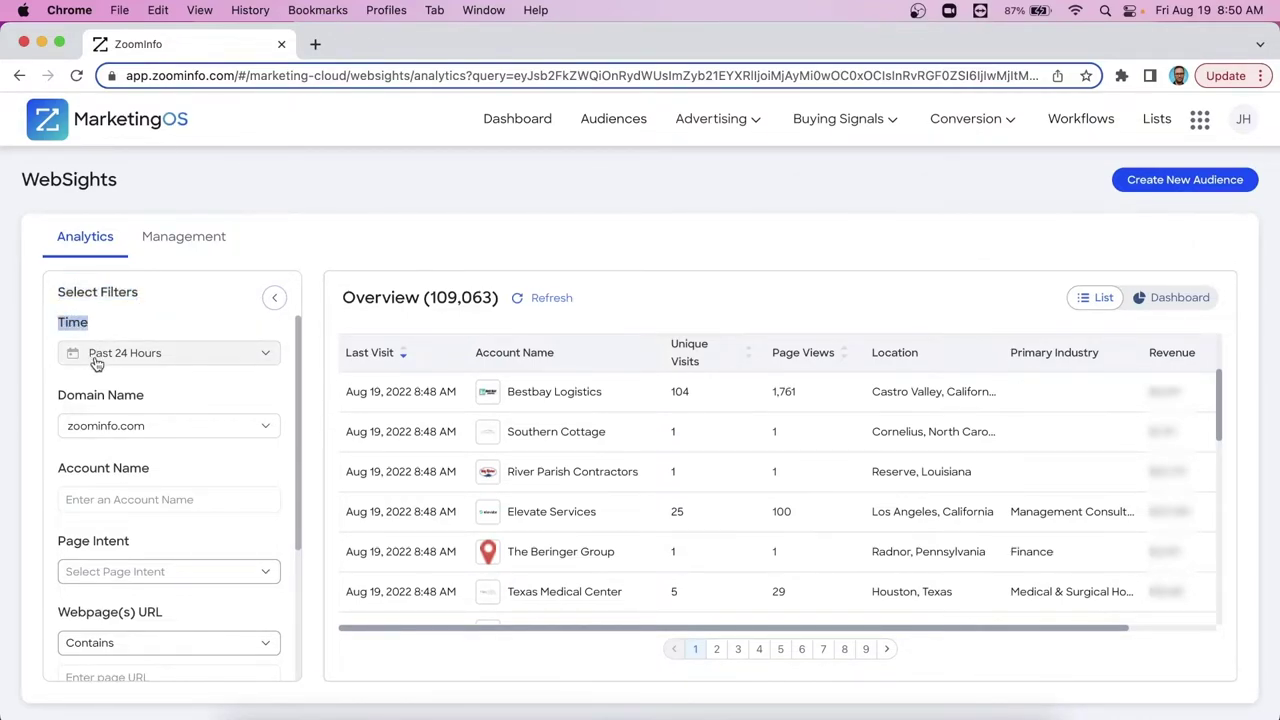
pyautogui.click(96, 360)
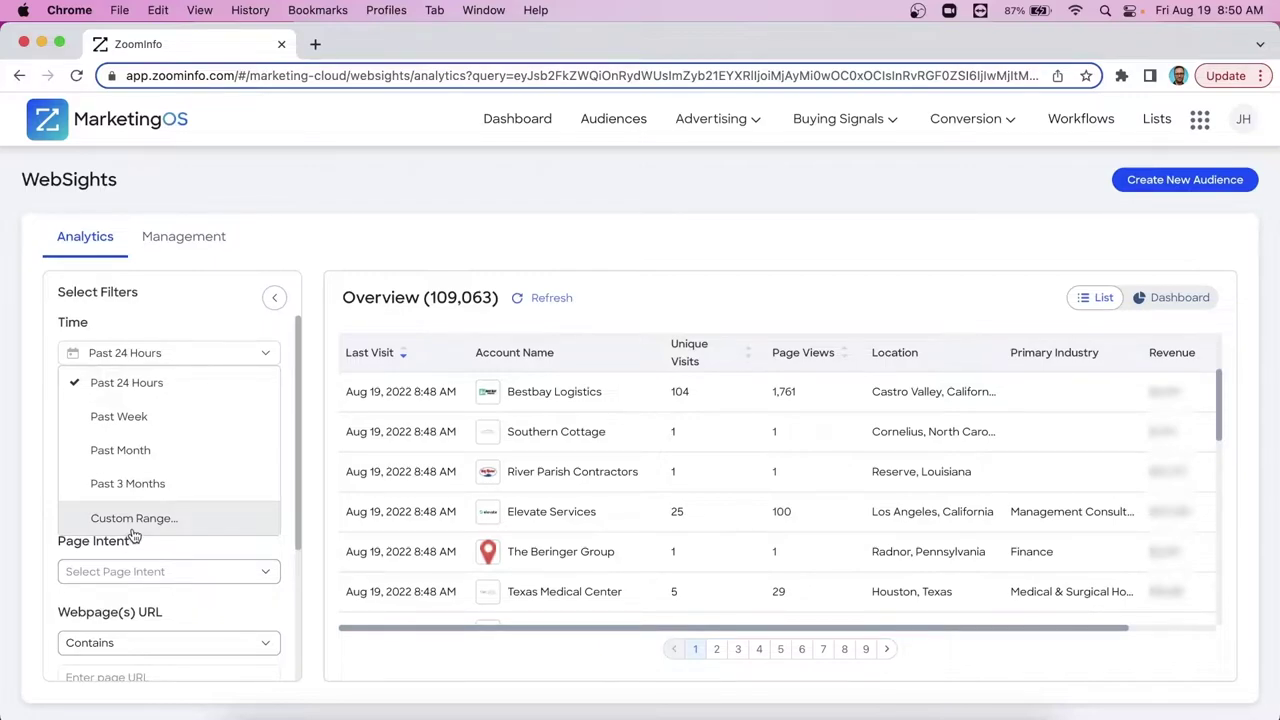
pyautogui.click(204, 382)
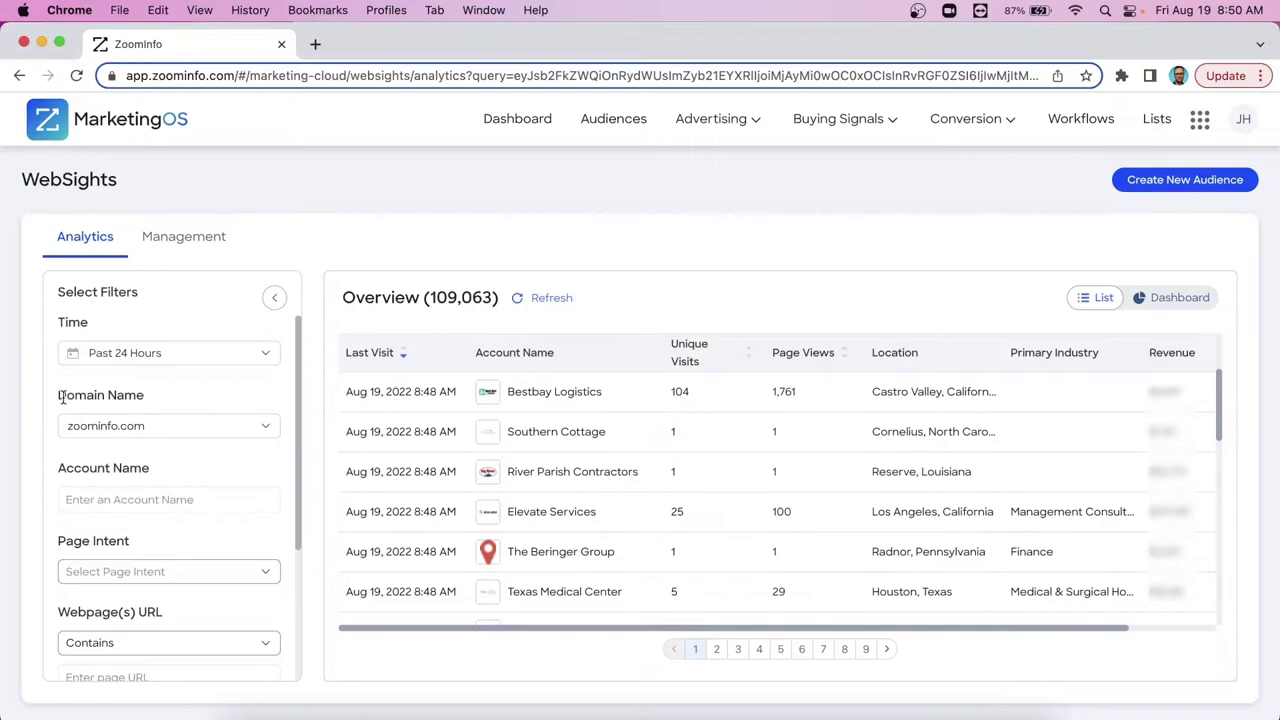
# - Review the domains offered by the Domain Name filter
pyautogui.moveTo(57, 395); pyautogui.dragTo(145, 396)
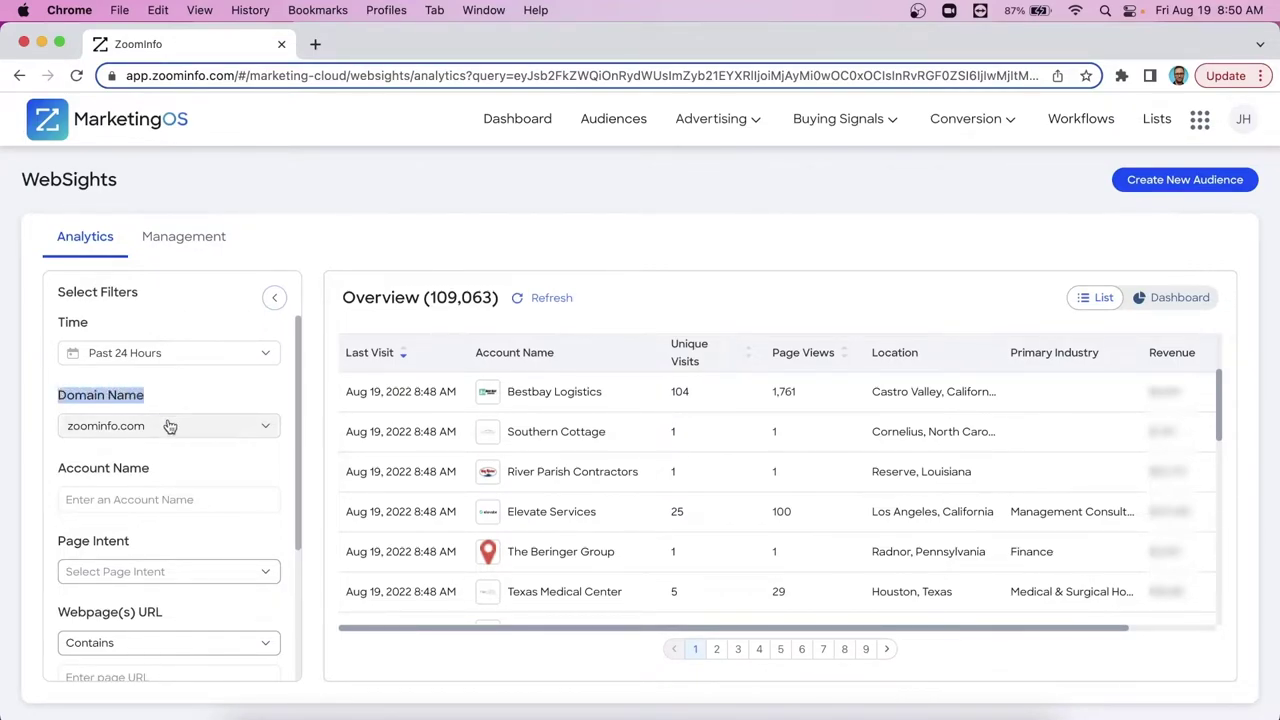
pyautogui.click(178, 428)
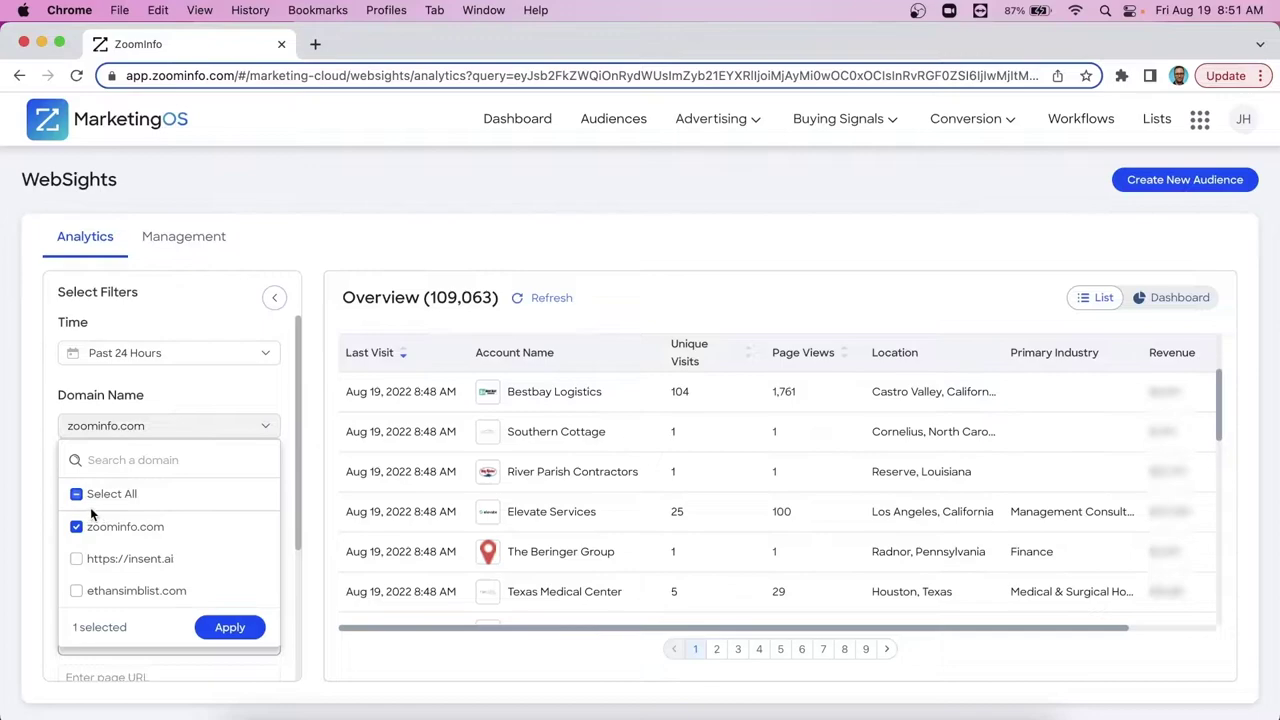
pyautogui.click(193, 395)
# - Filter the visiting accounts by the account name Nike and clear that filter again
pyautogui.scroll(-3, 178, 492)
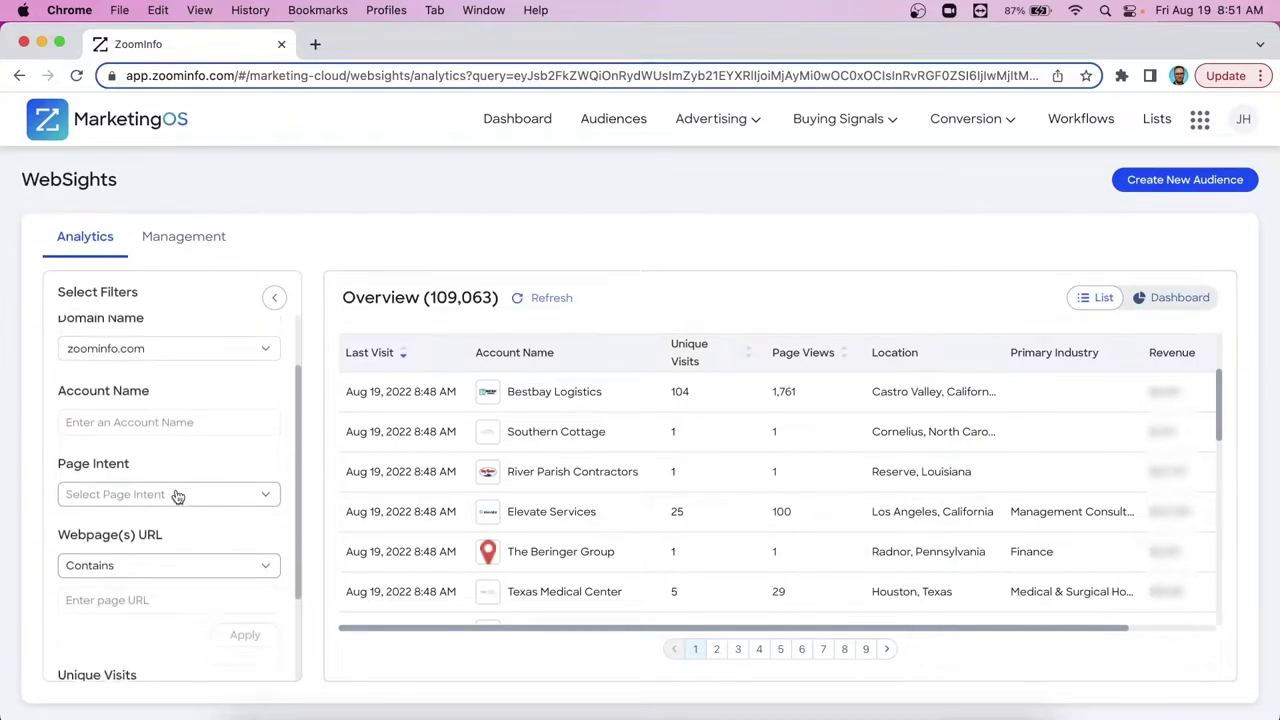
pyautogui.moveTo(57, 362); pyautogui.dragTo(145, 367)
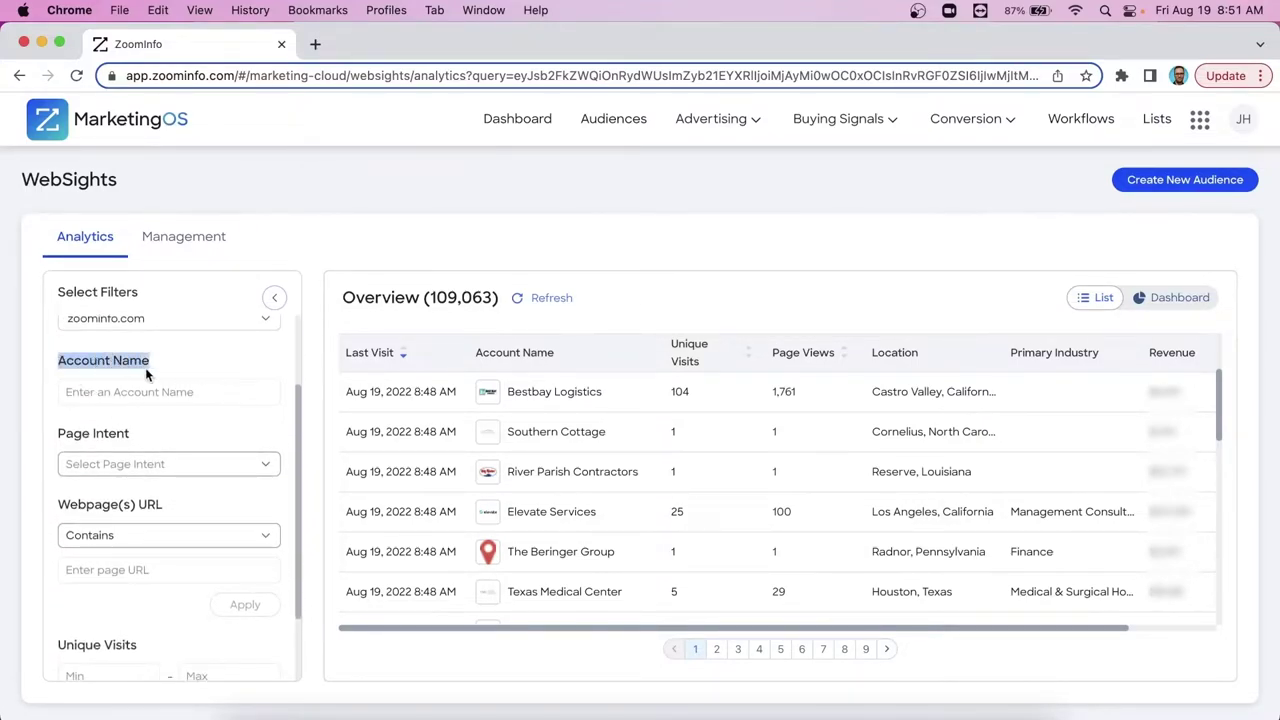
pyautogui.click(151, 390)
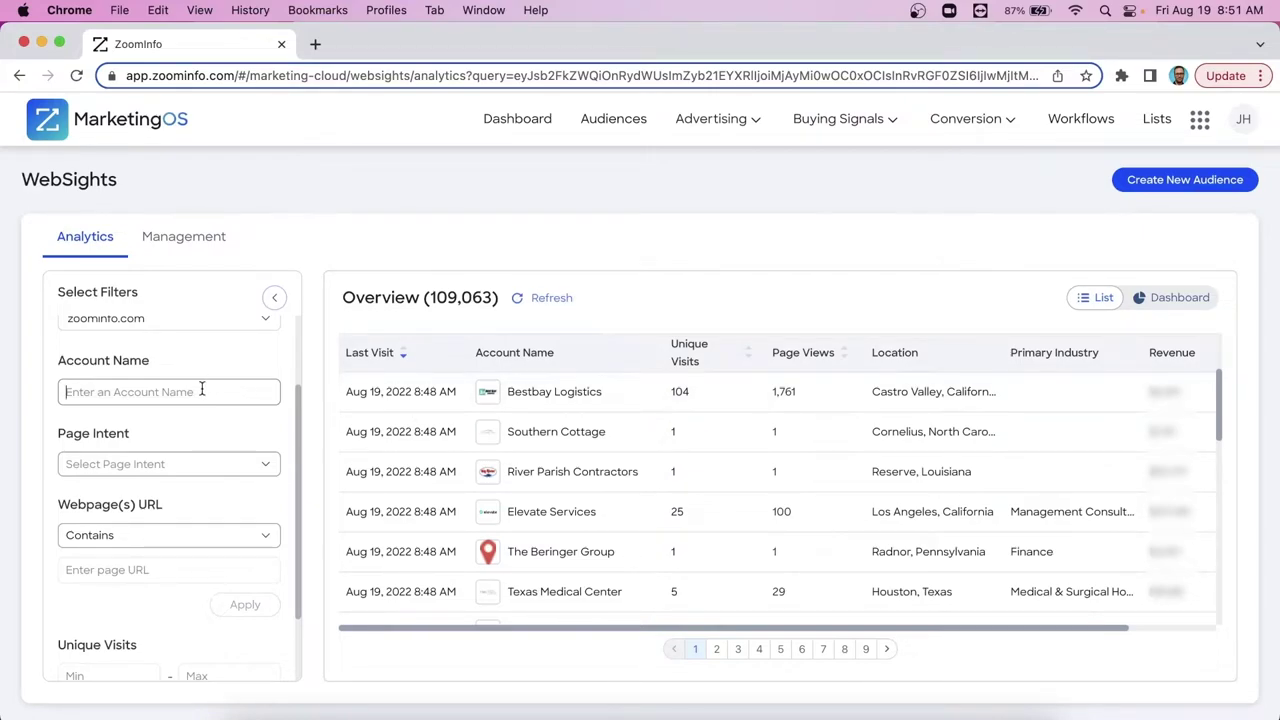
pyautogui.write('nike')
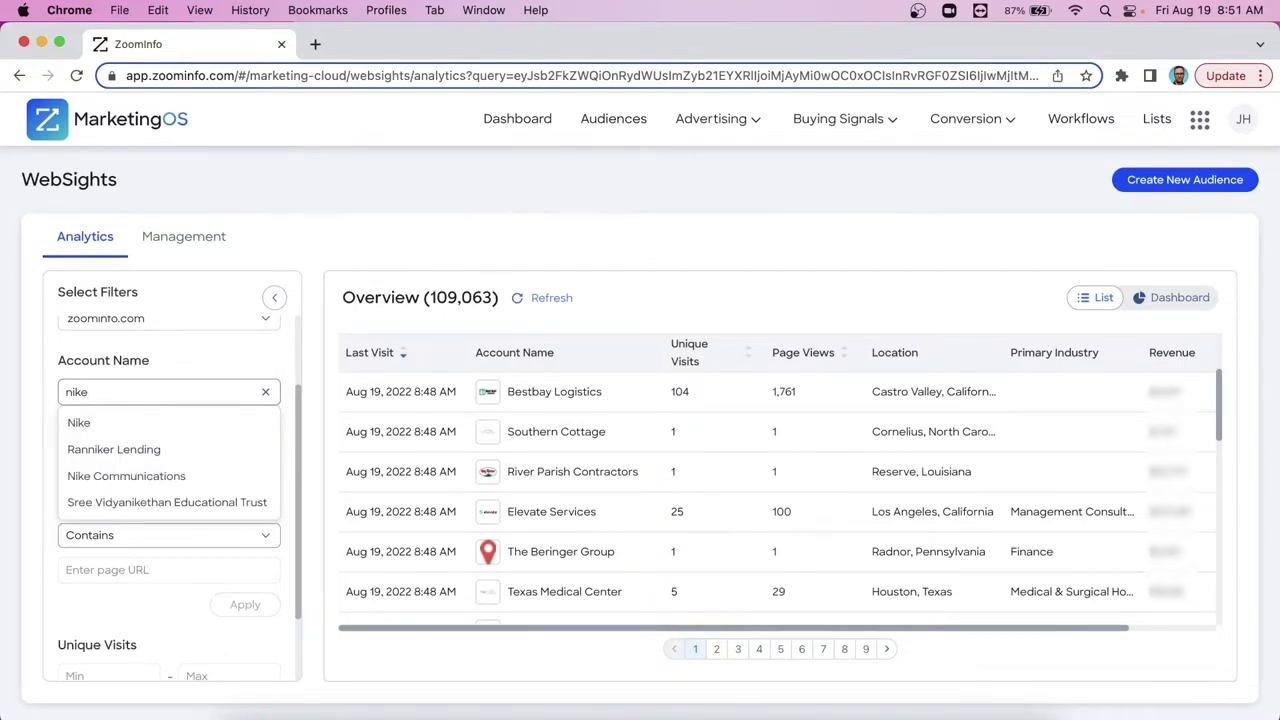
pyautogui.click(147, 423)
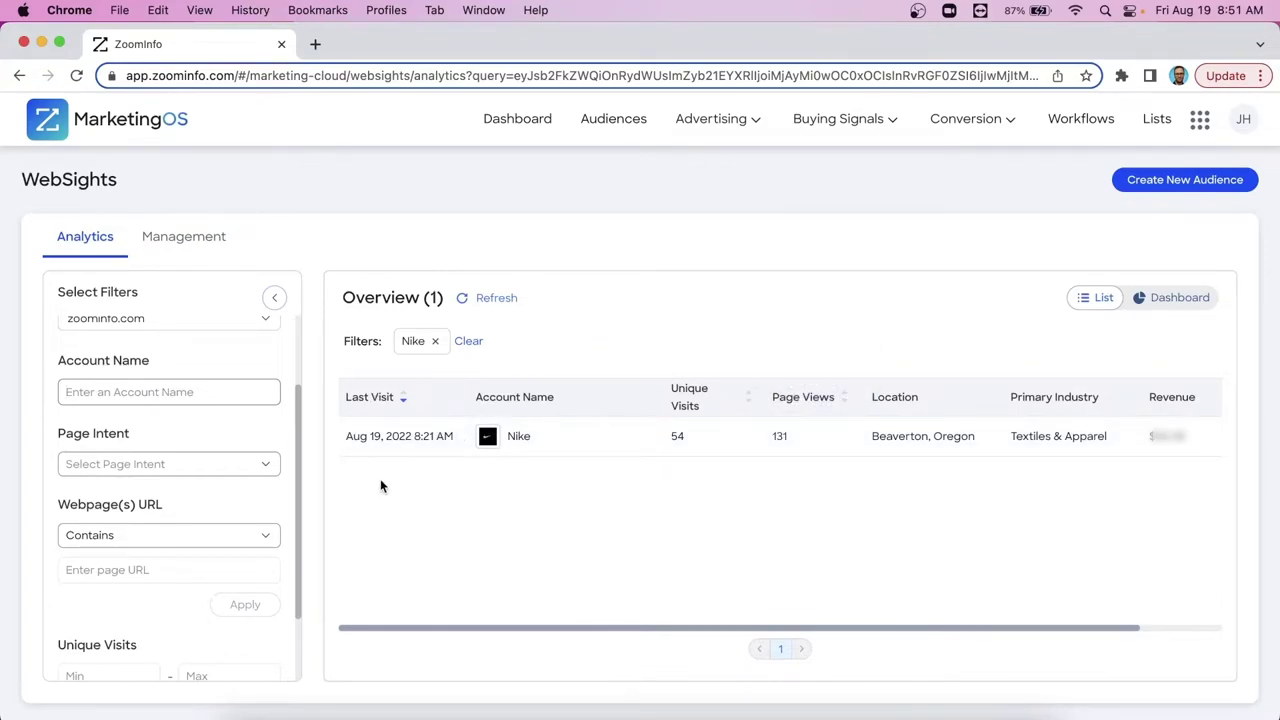
pyautogui.click(468, 341)
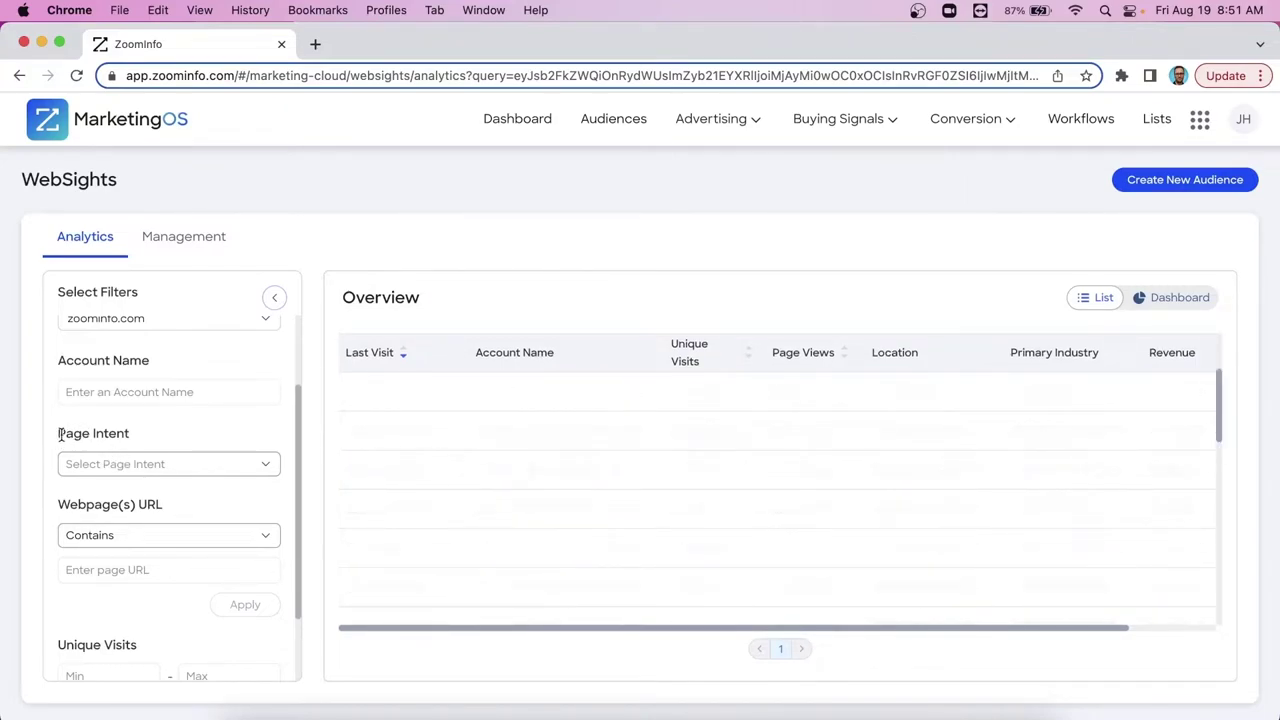
# - Open the page intent settings from the Page Intent filter
pyautogui.moveTo(58, 433); pyautogui.dragTo(131, 437)
pyautogui.click(192, 466)
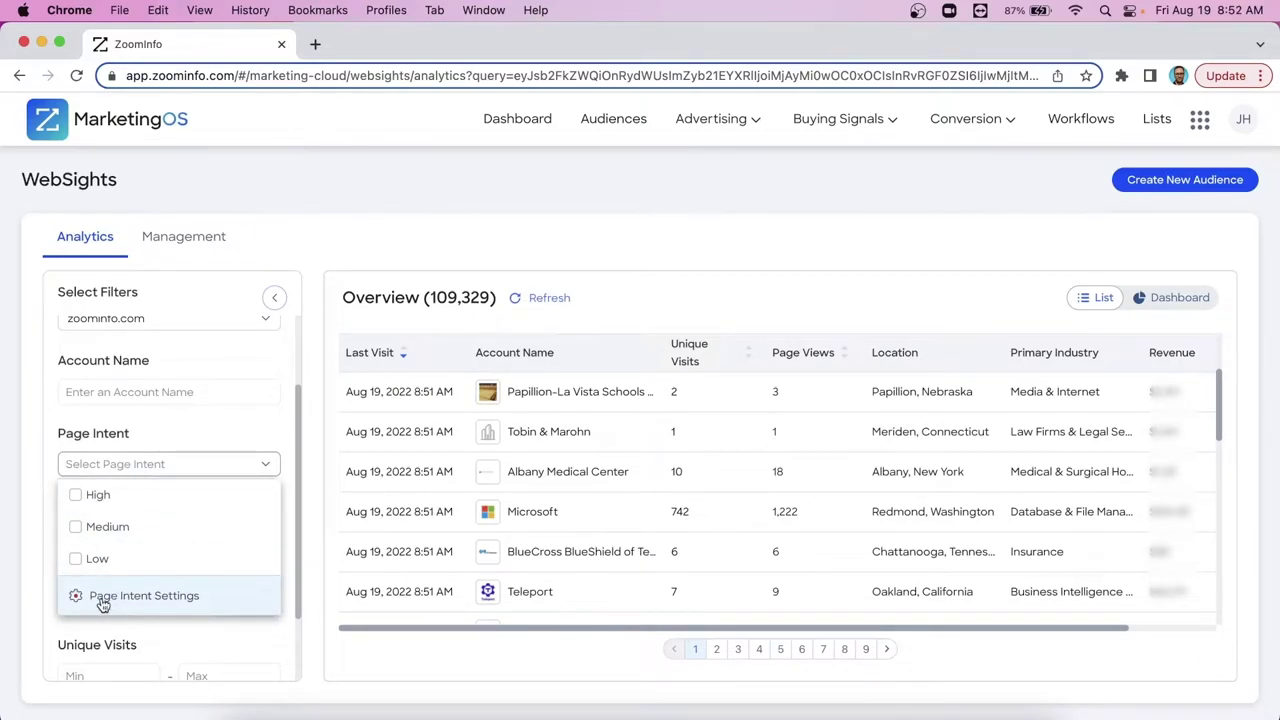
pyautogui.click(163, 596)
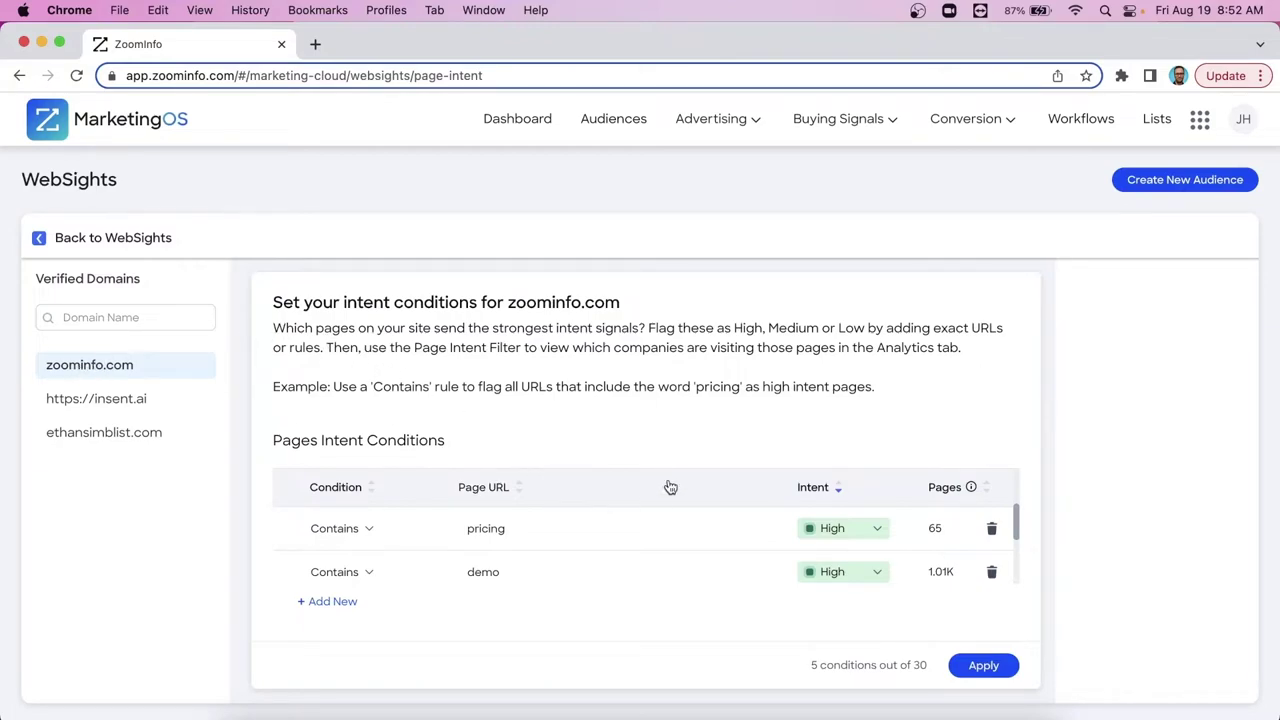
# - Examine the page URL rules and their intent levels in the intent conditions for zoominfo.com
pyautogui.scroll(-1, 694, 560)
pyautogui.scroll(-2, 697, 561)
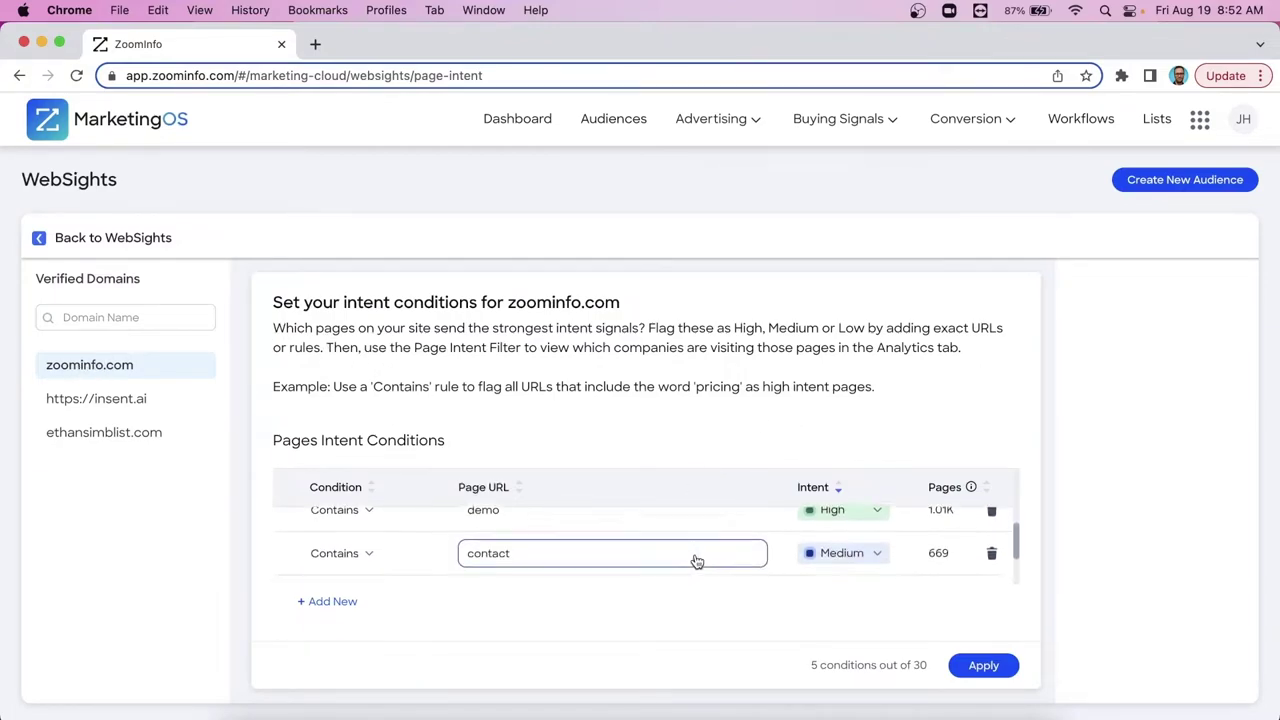
pyautogui.scroll(3, 709, 563)
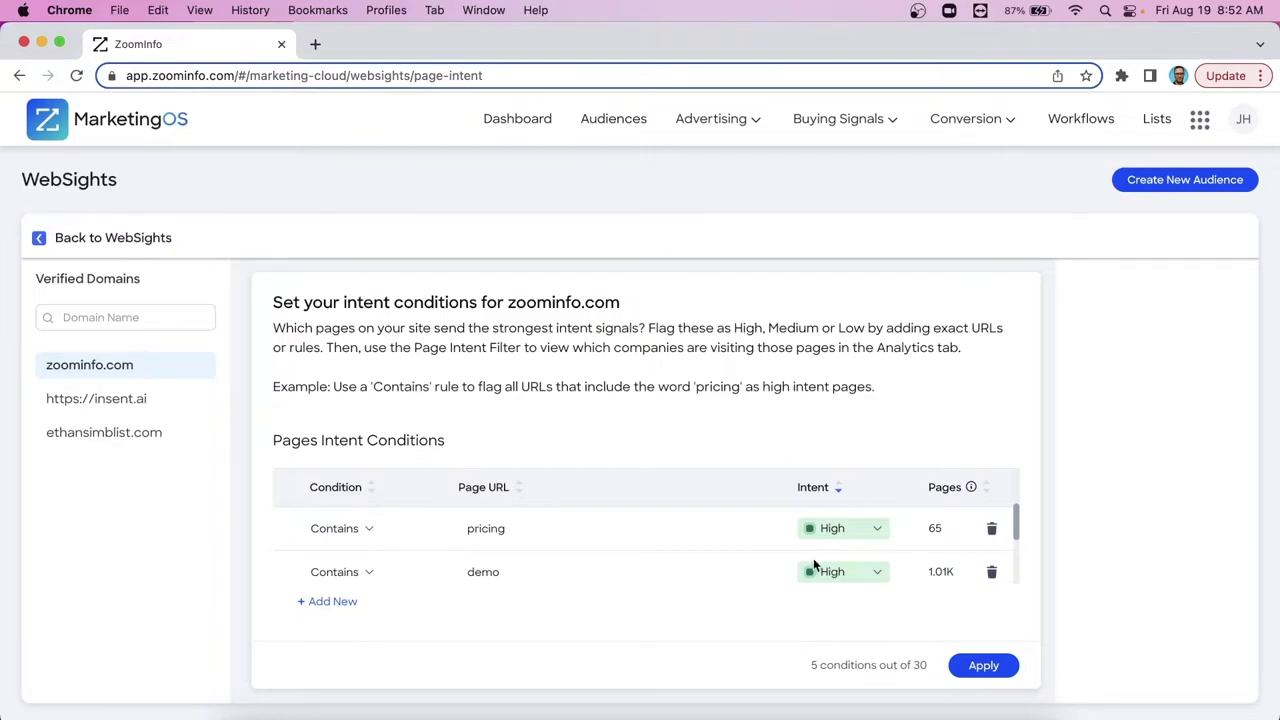
pyautogui.scroll(-2, 812, 557)
pyautogui.scroll(-2, 812, 557)
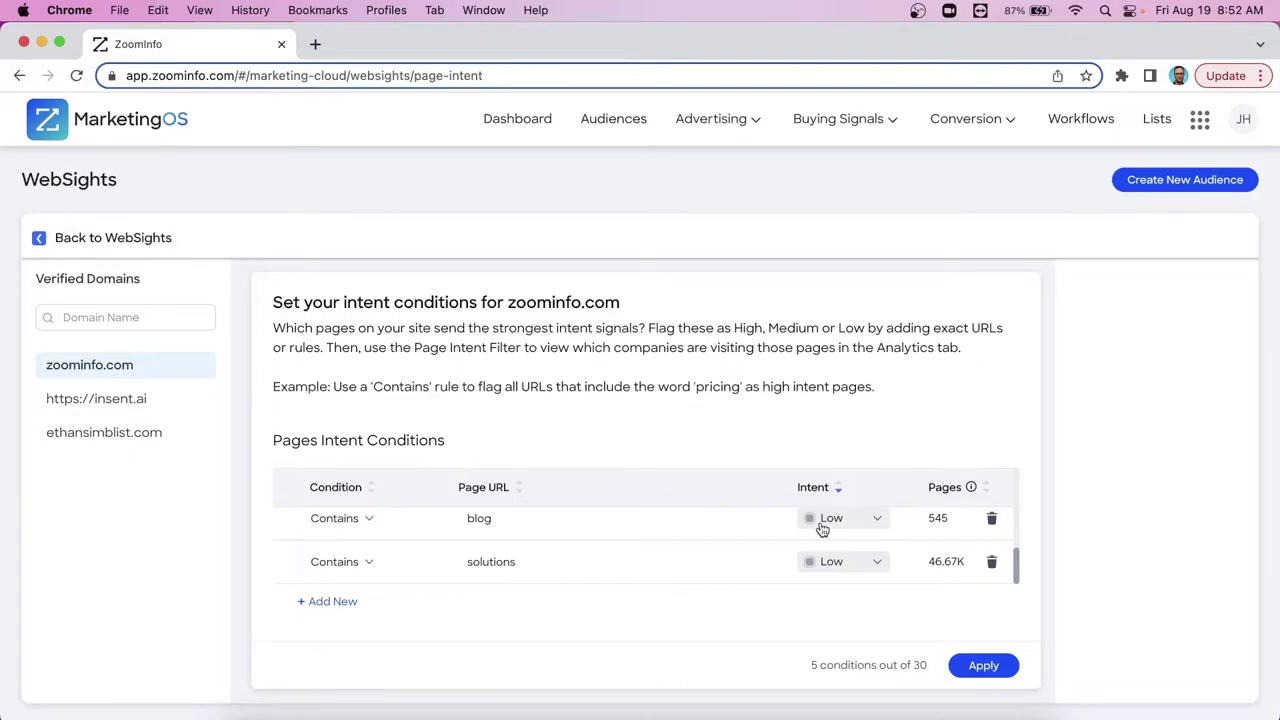
# - Examine the intent levels selectable for the blog and pricing conditions and the allowed number of conditions
pyautogui.click(822, 520)
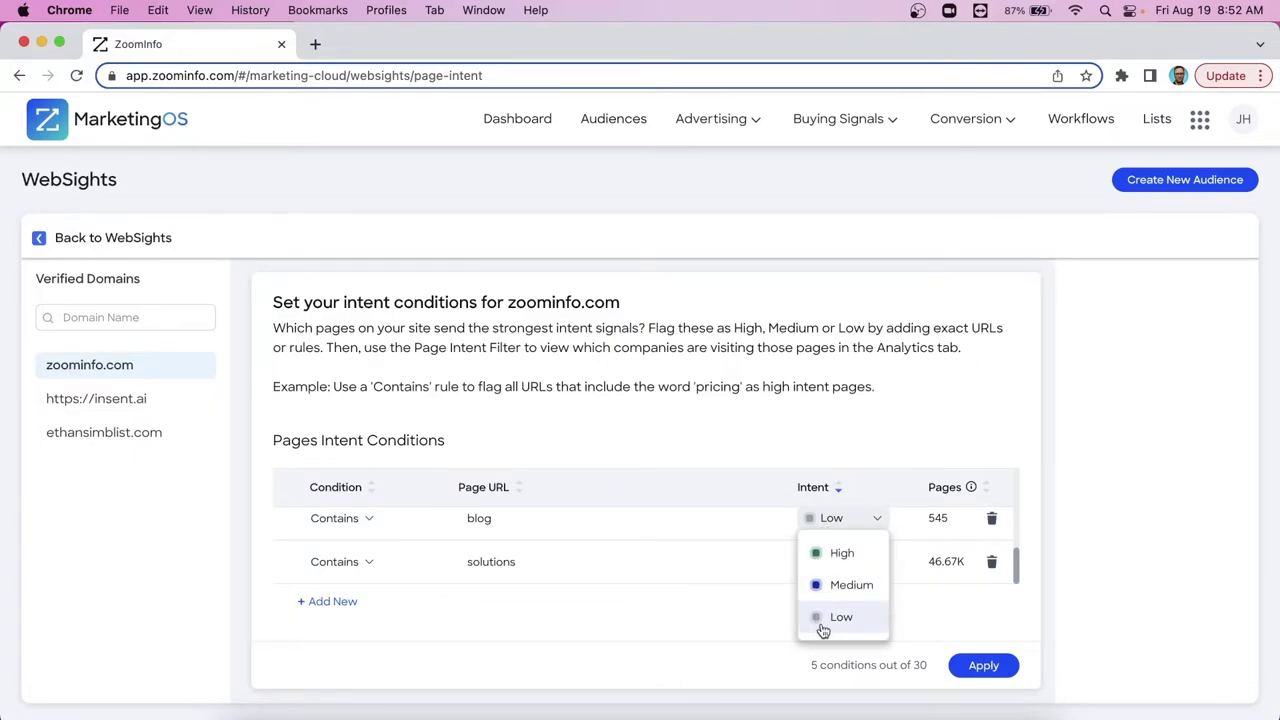
pyautogui.click(716, 602)
pyautogui.scroll(3, 711, 545)
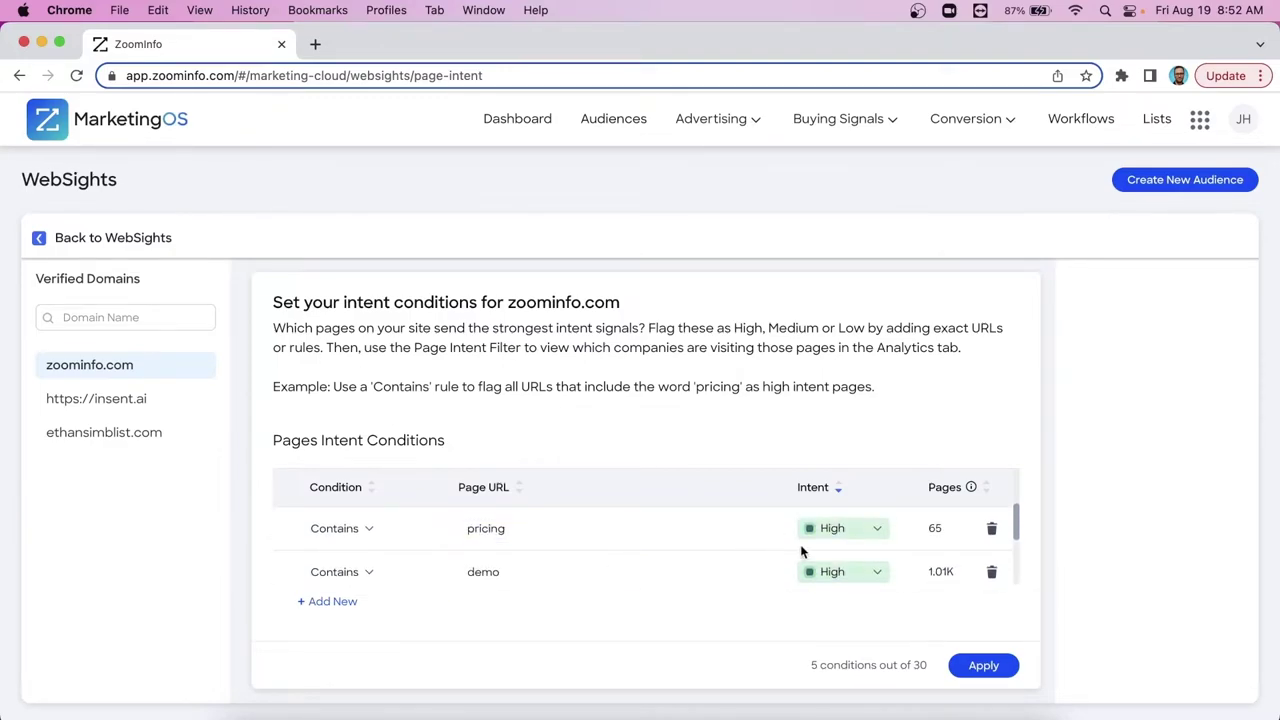
pyautogui.click(861, 530)
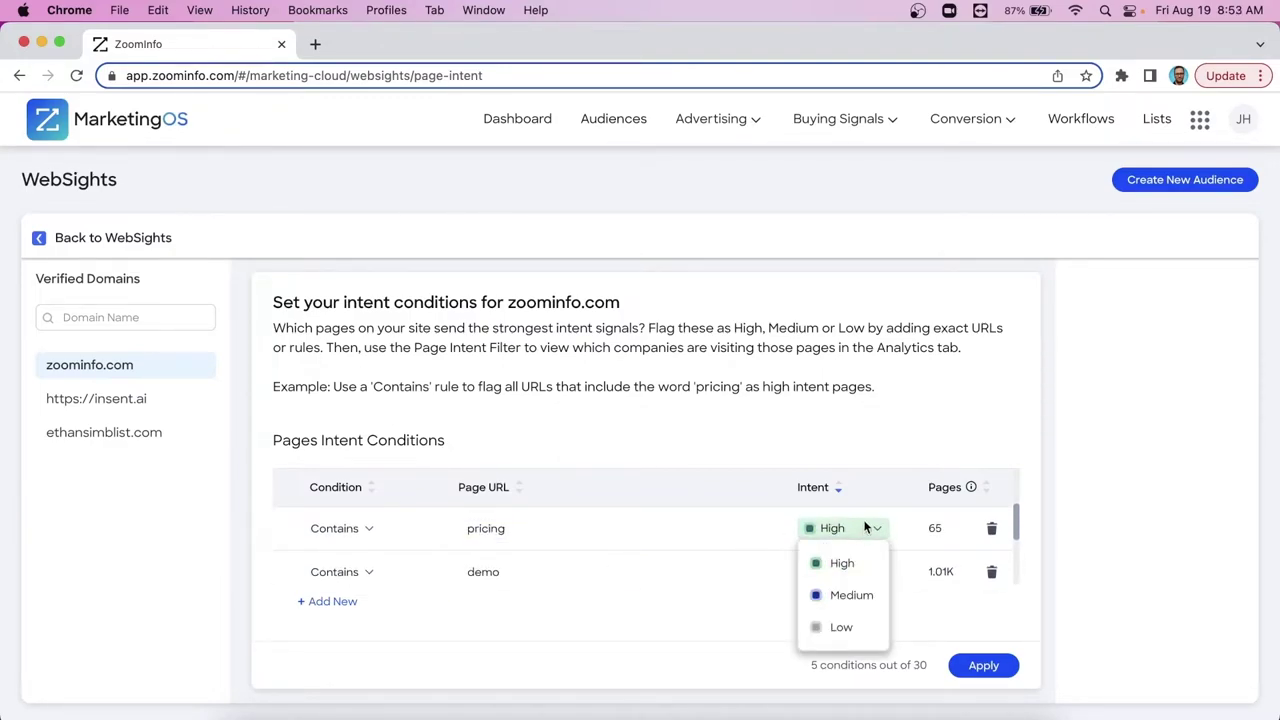
pyautogui.click(870, 438)
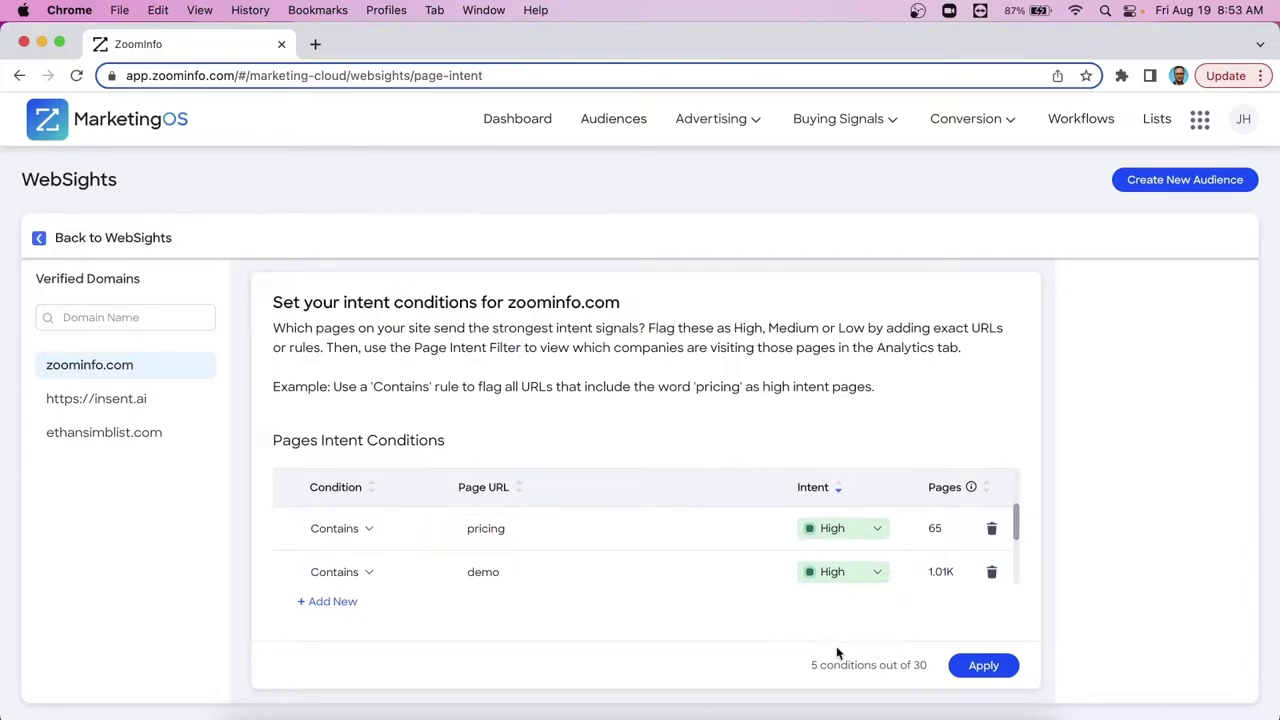
pyautogui.moveTo(828, 662); pyautogui.dragTo(934, 671)
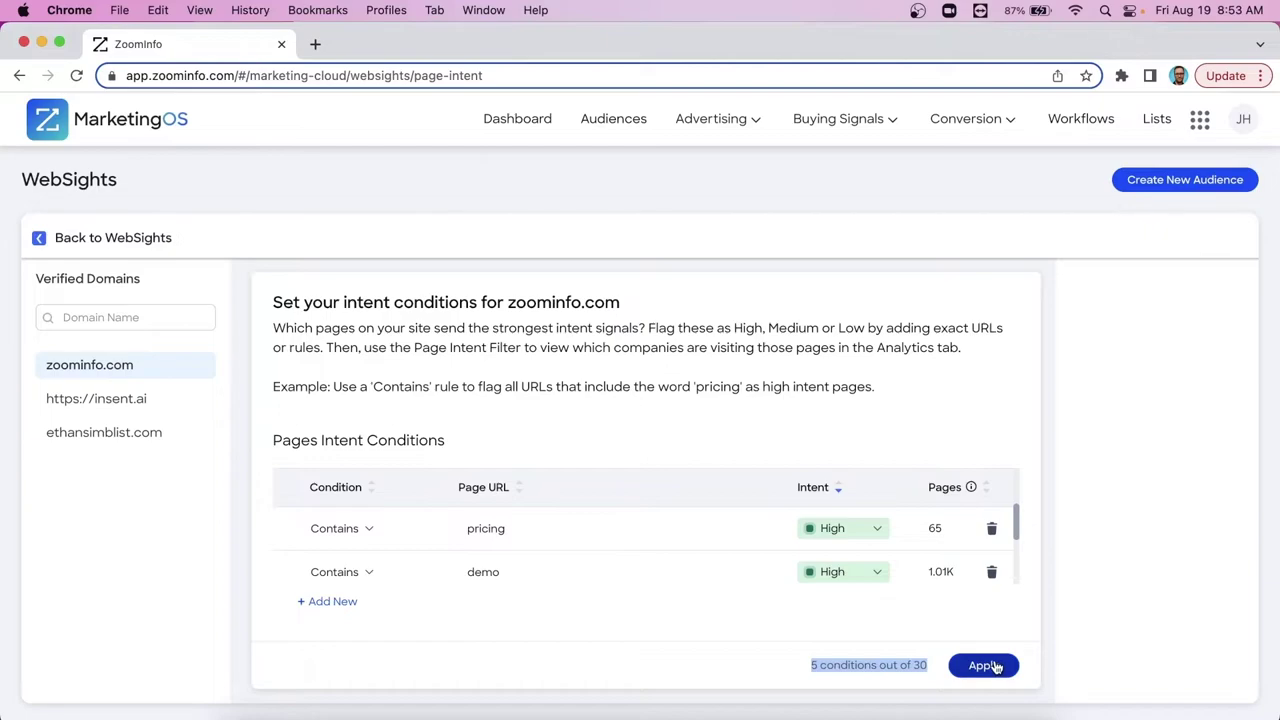
# - Return to the WebSights analytics and filter the accounts by High page intent
pyautogui.click(108, 240)
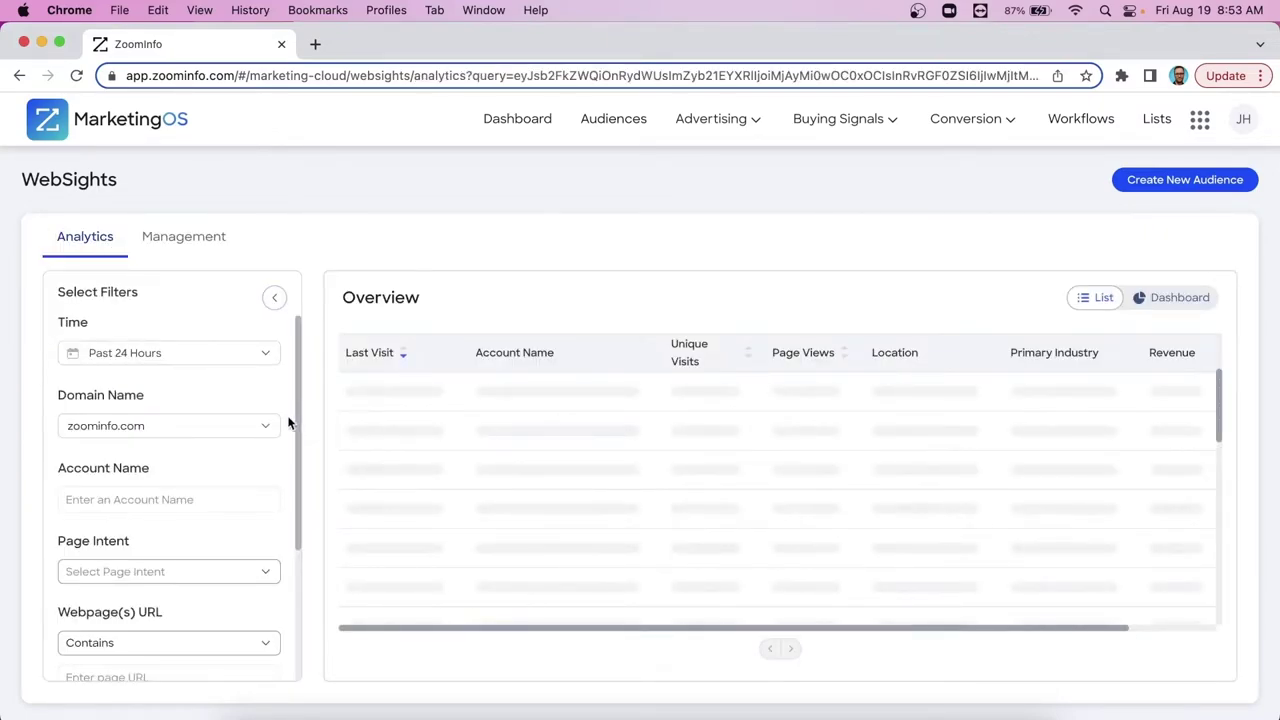
pyautogui.scroll(-3, 258, 427)
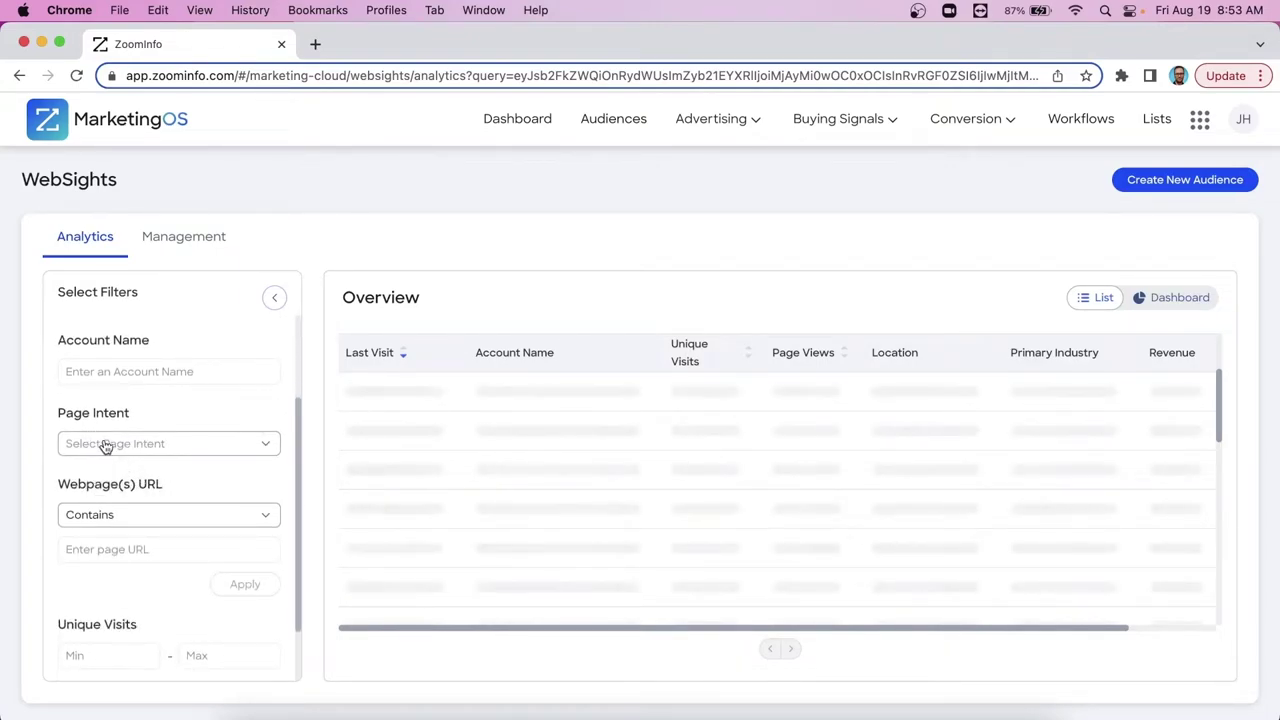
pyautogui.click(213, 451)
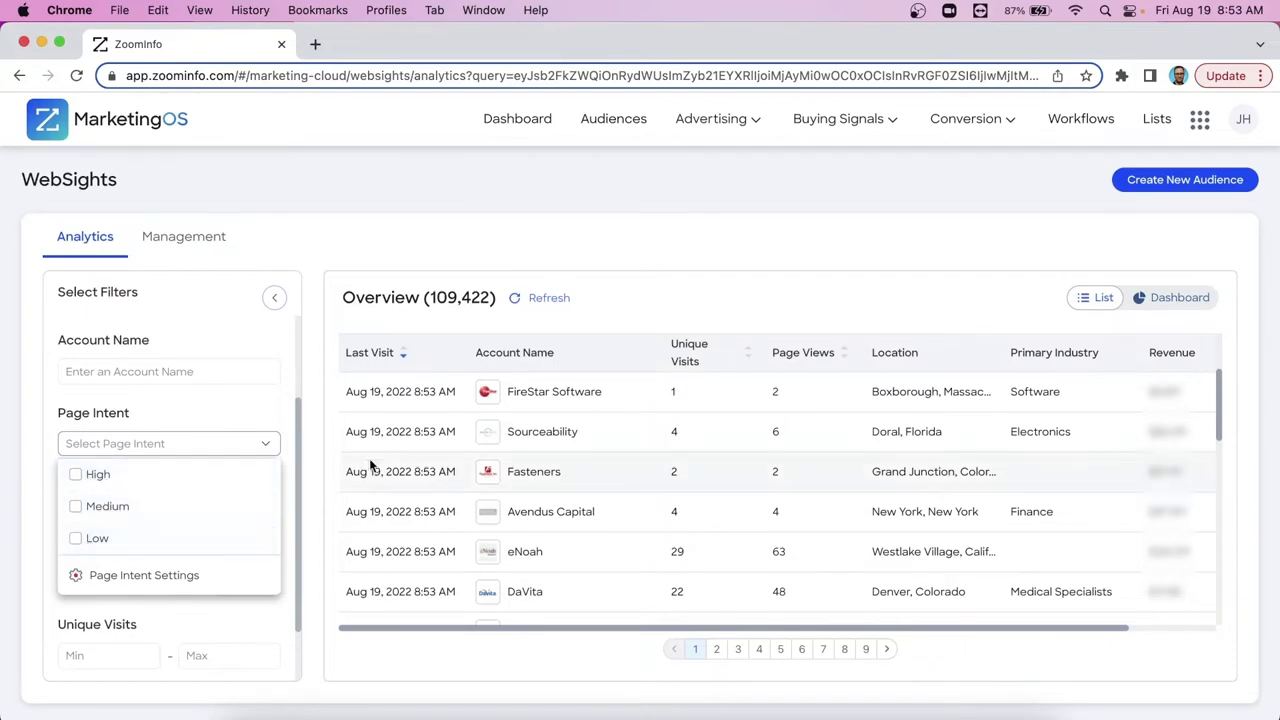
pyautogui.click(77, 481)
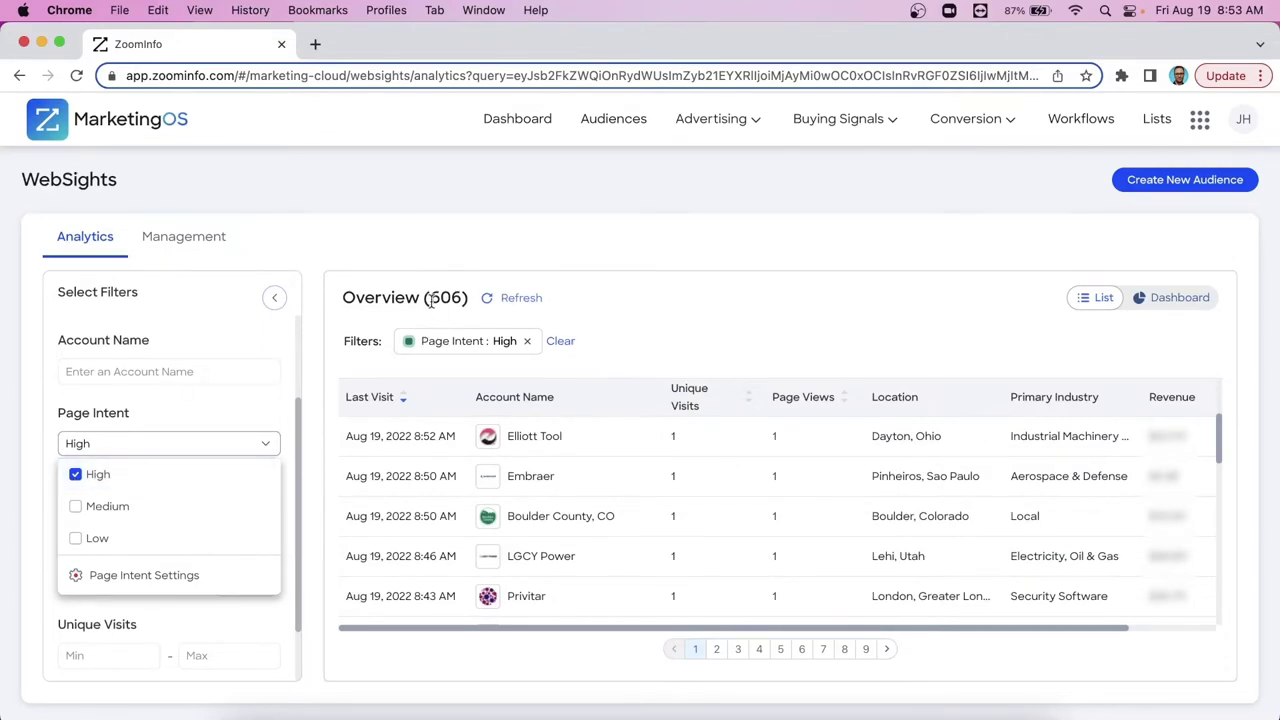
pyautogui.moveTo(430, 297); pyautogui.dragTo(466, 297)
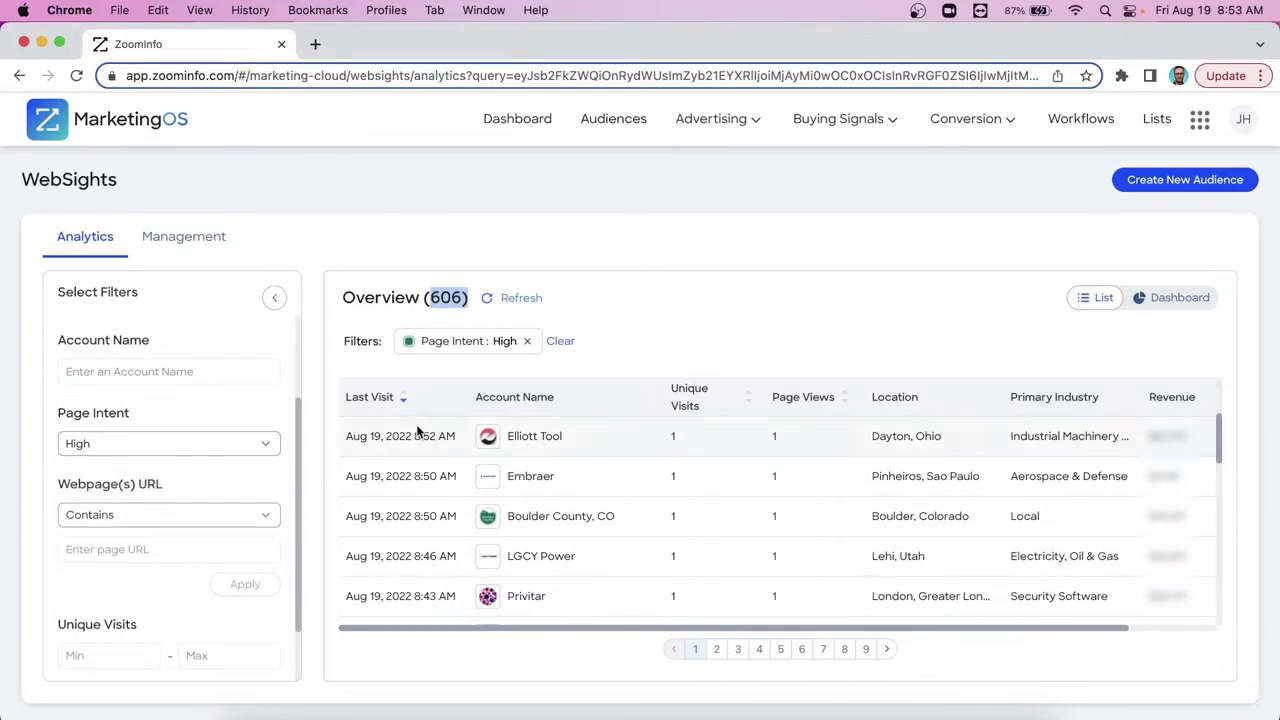
# - Clear the Page Intent filter and filter the accounts by webpage URLs that contain "pricing"
pyautogui.scroll(-3, 242, 456)
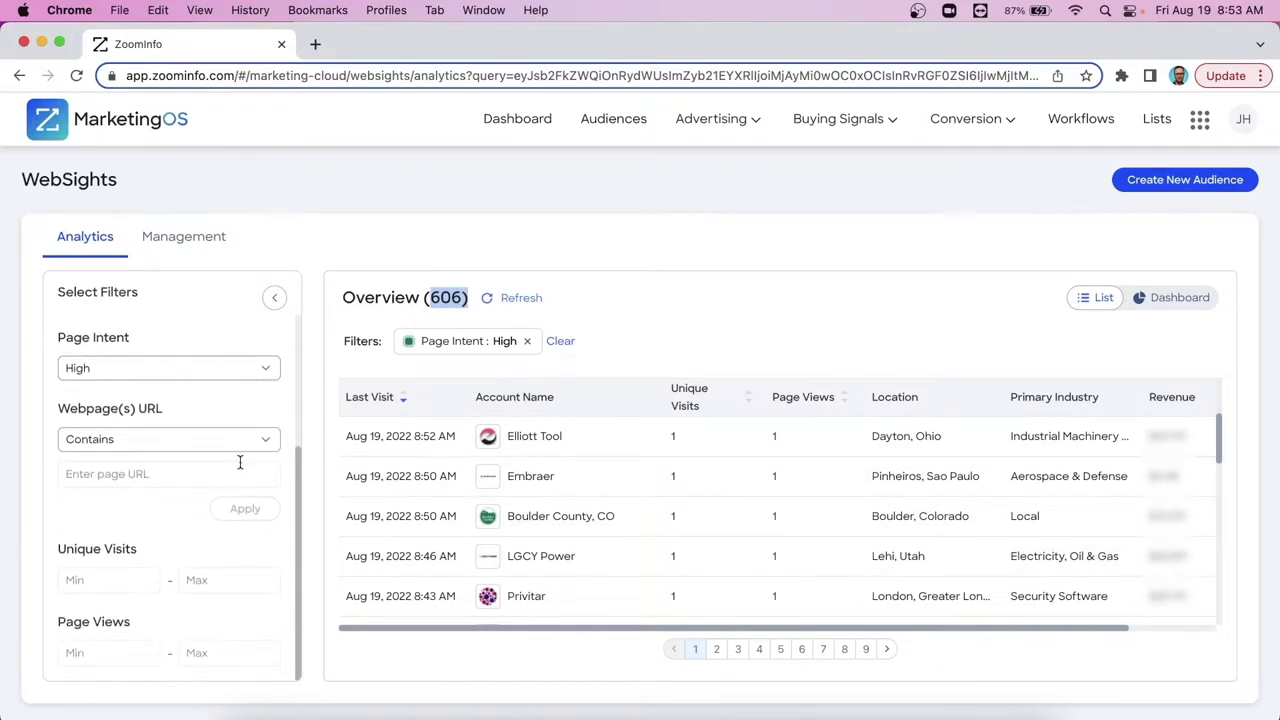
pyautogui.click(560, 342)
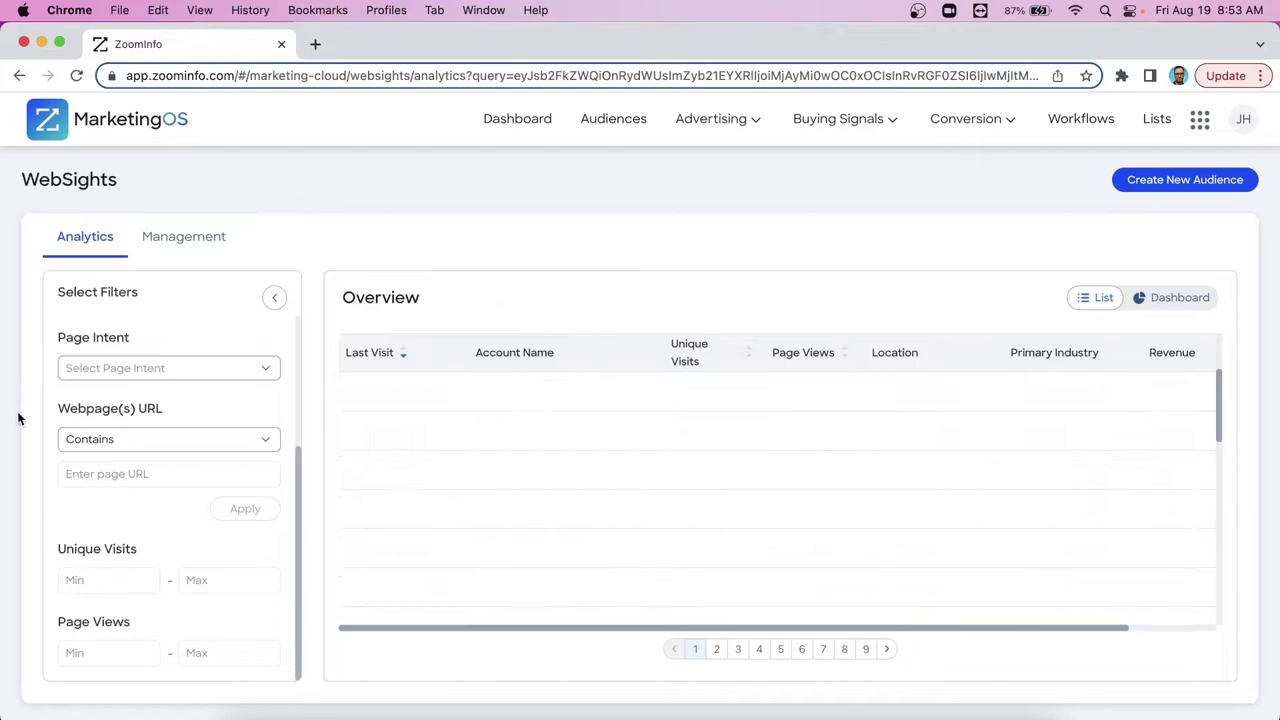
pyautogui.moveTo(58, 408); pyautogui.dragTo(164, 410)
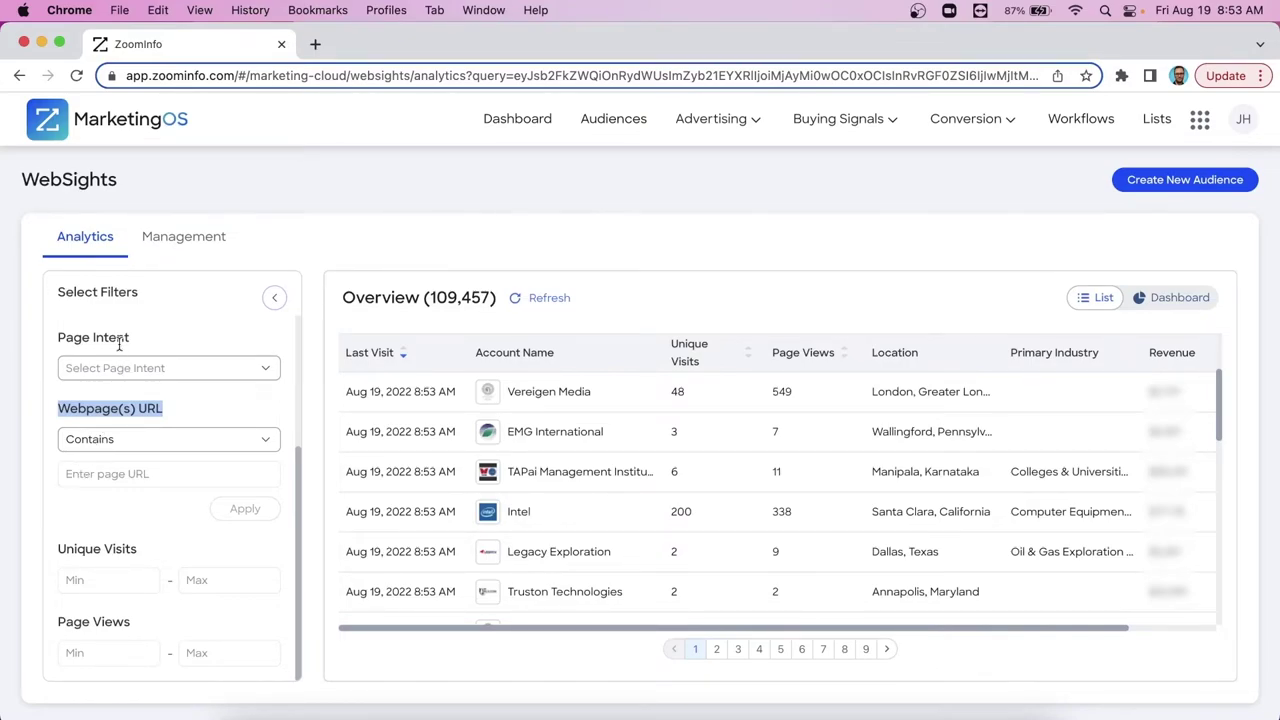
pyautogui.click(102, 476)
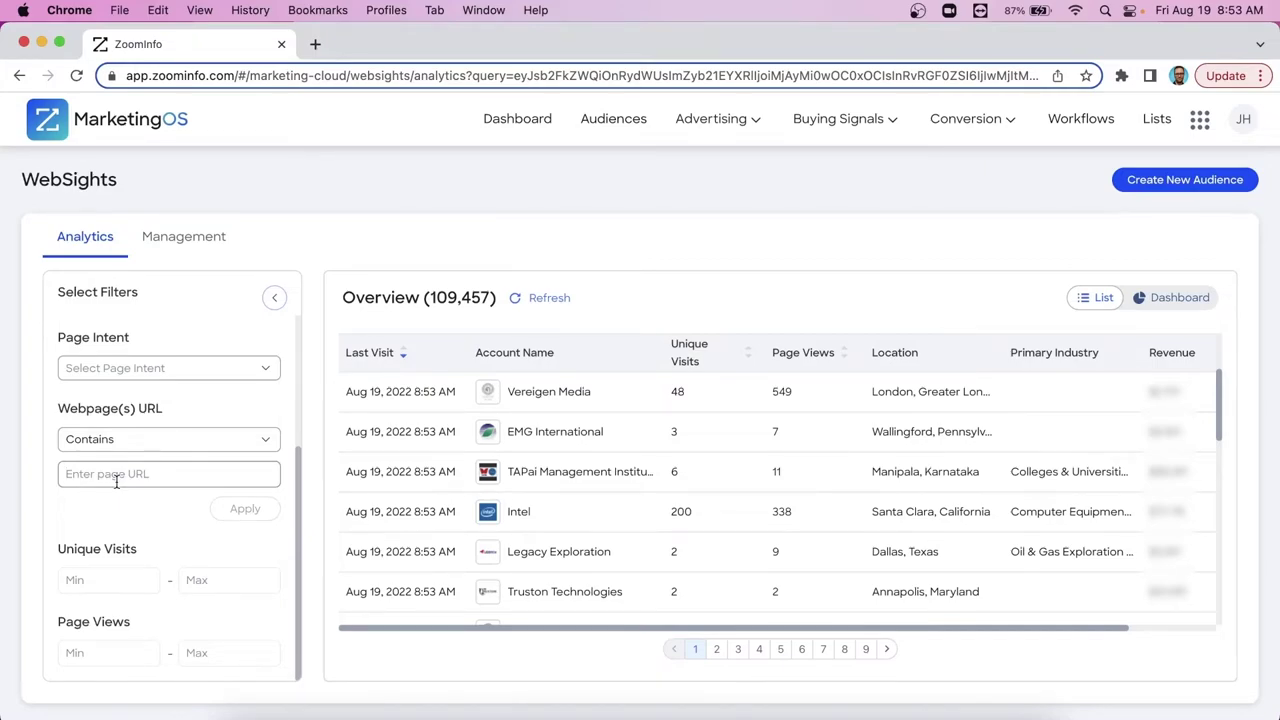
pyautogui.write('pricing')
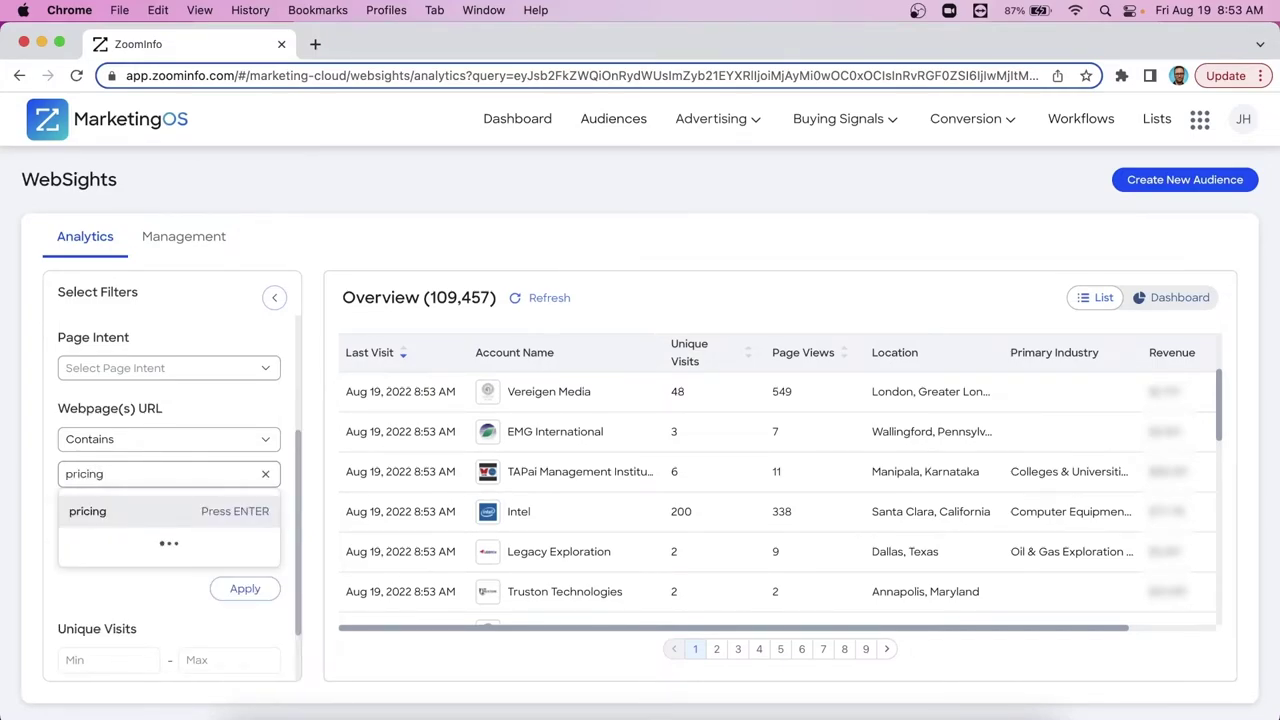
pyautogui.press('Return')
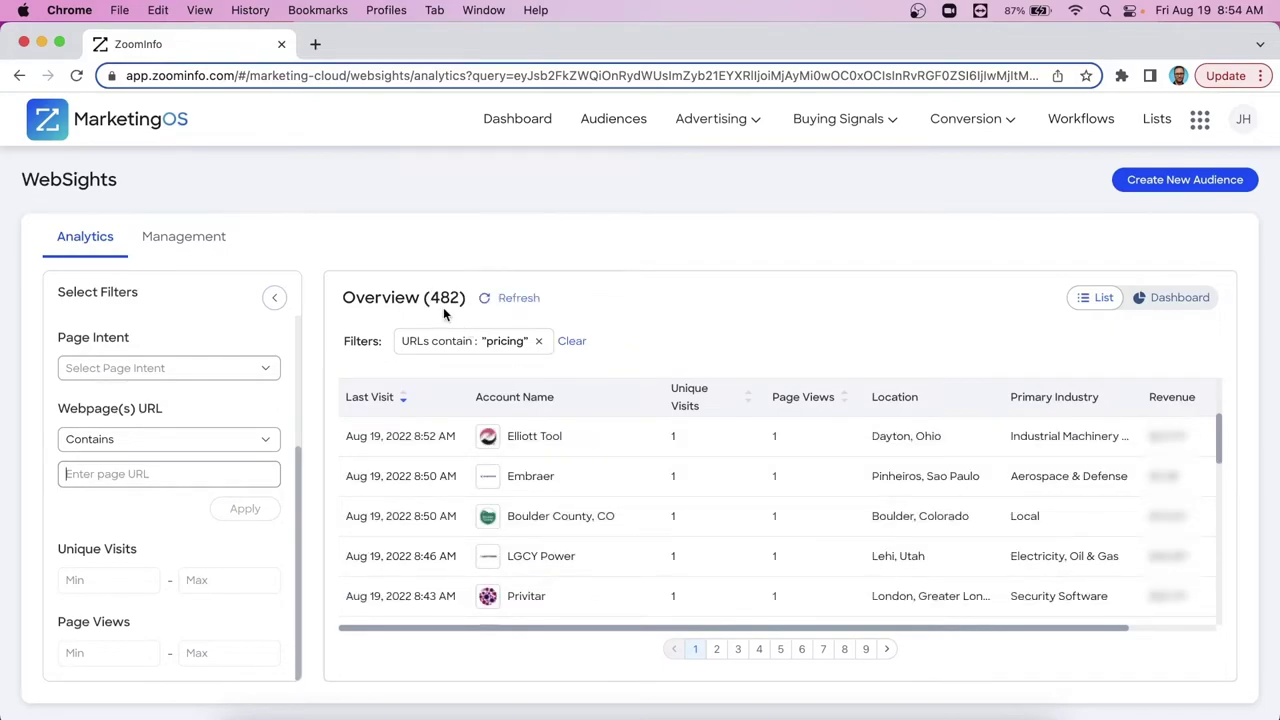
pyautogui.click(434, 302)
pyautogui.moveTo(434, 302); pyautogui.dragTo(463, 305)
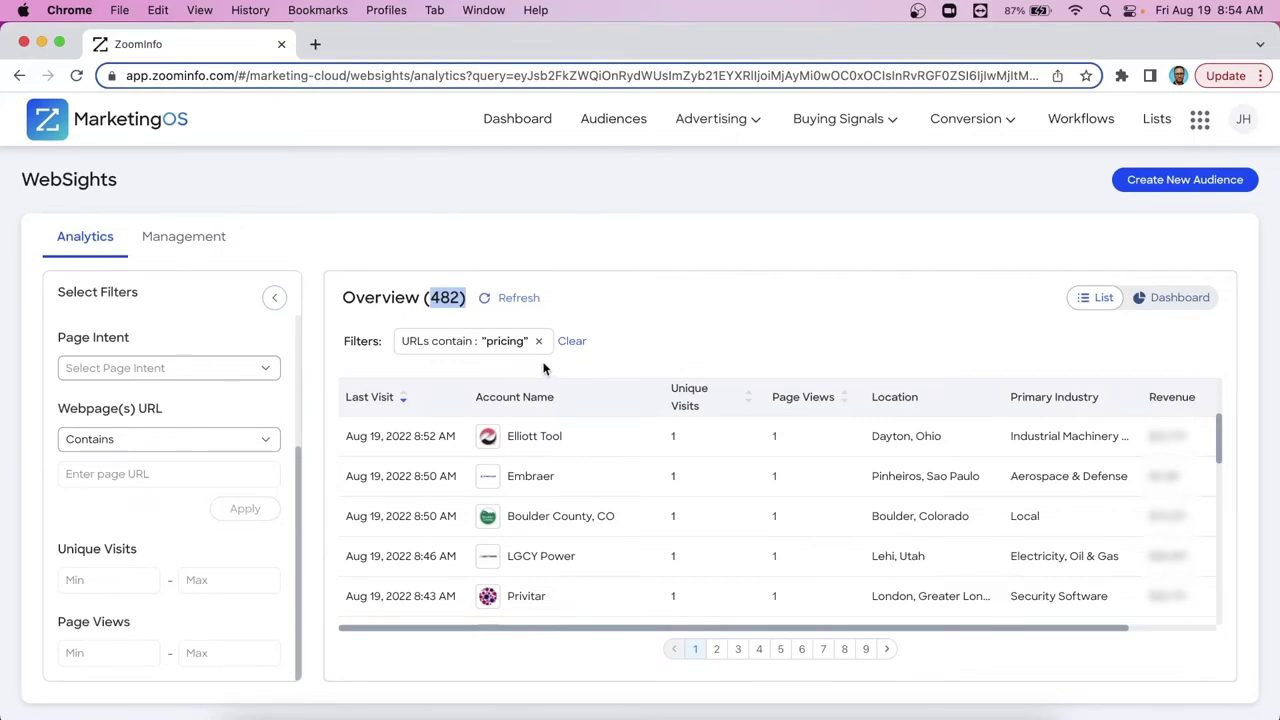
# - Clear the "pricing" URL filter and examine the Unique Visits and Page Views filters alongside the first account's visits and page-view intent breakdown
pyautogui.click(573, 343)
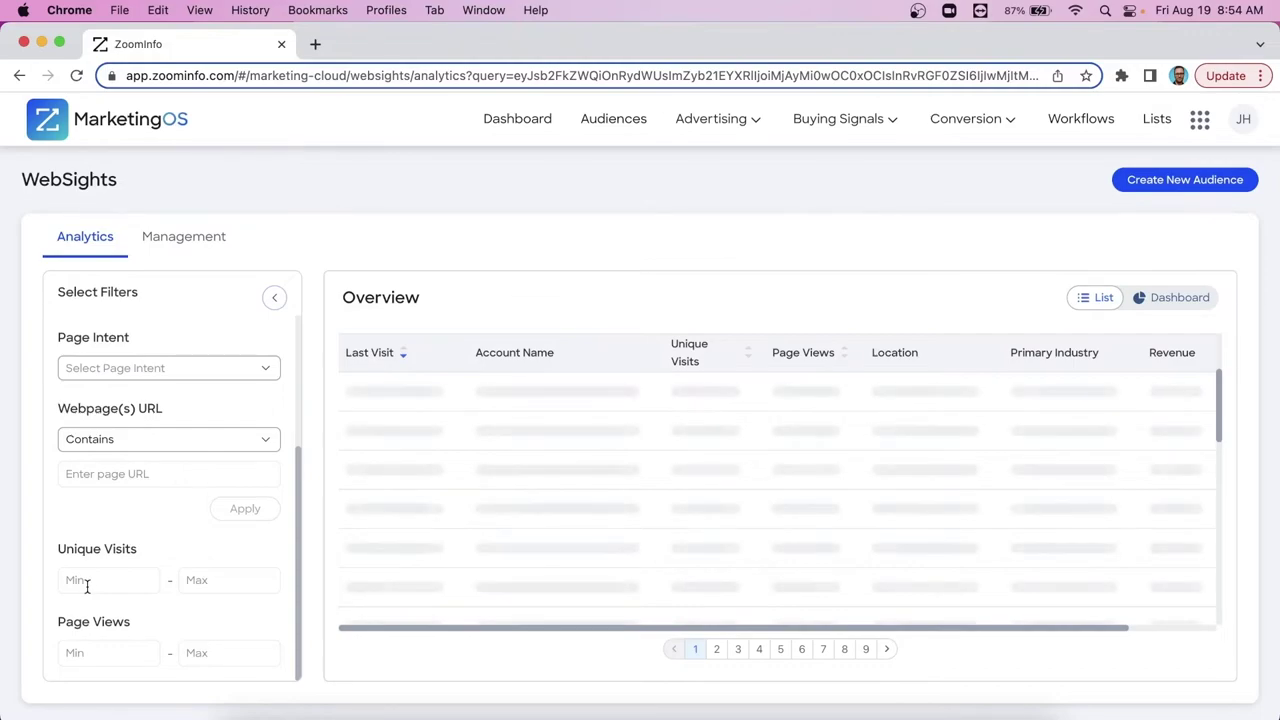
pyautogui.tripleClick(86, 554)
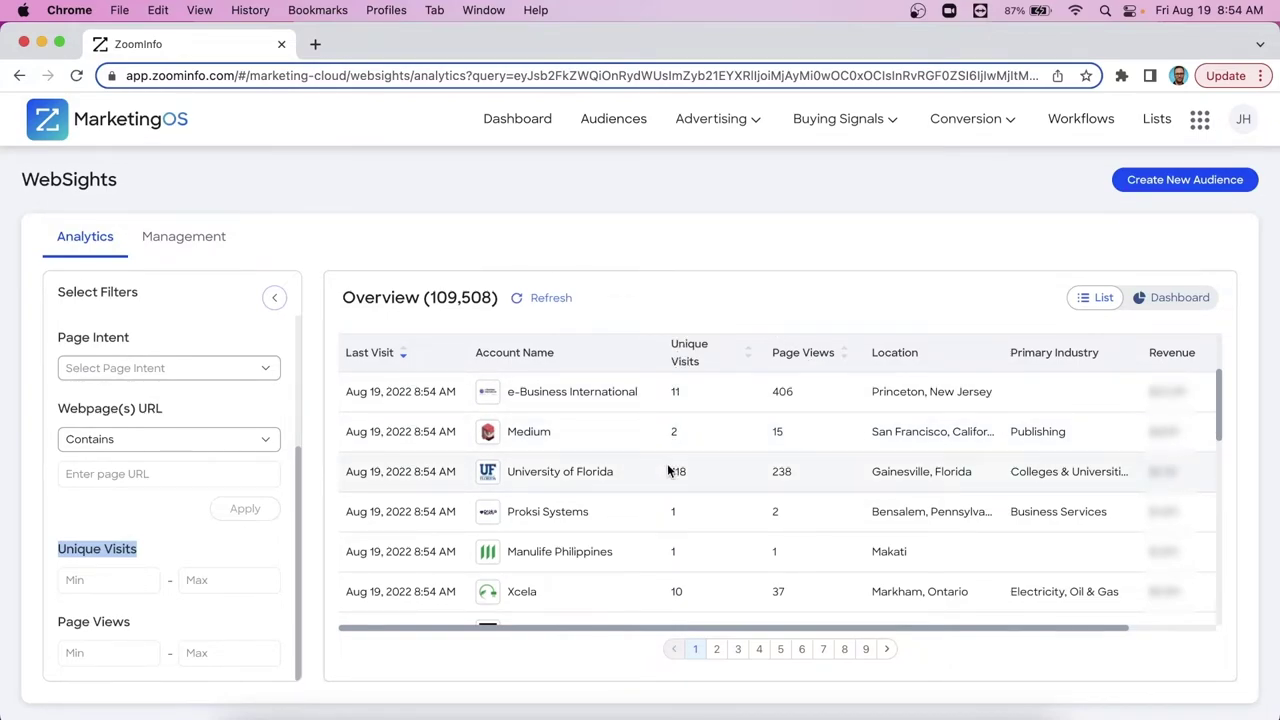
pyautogui.click(127, 577)
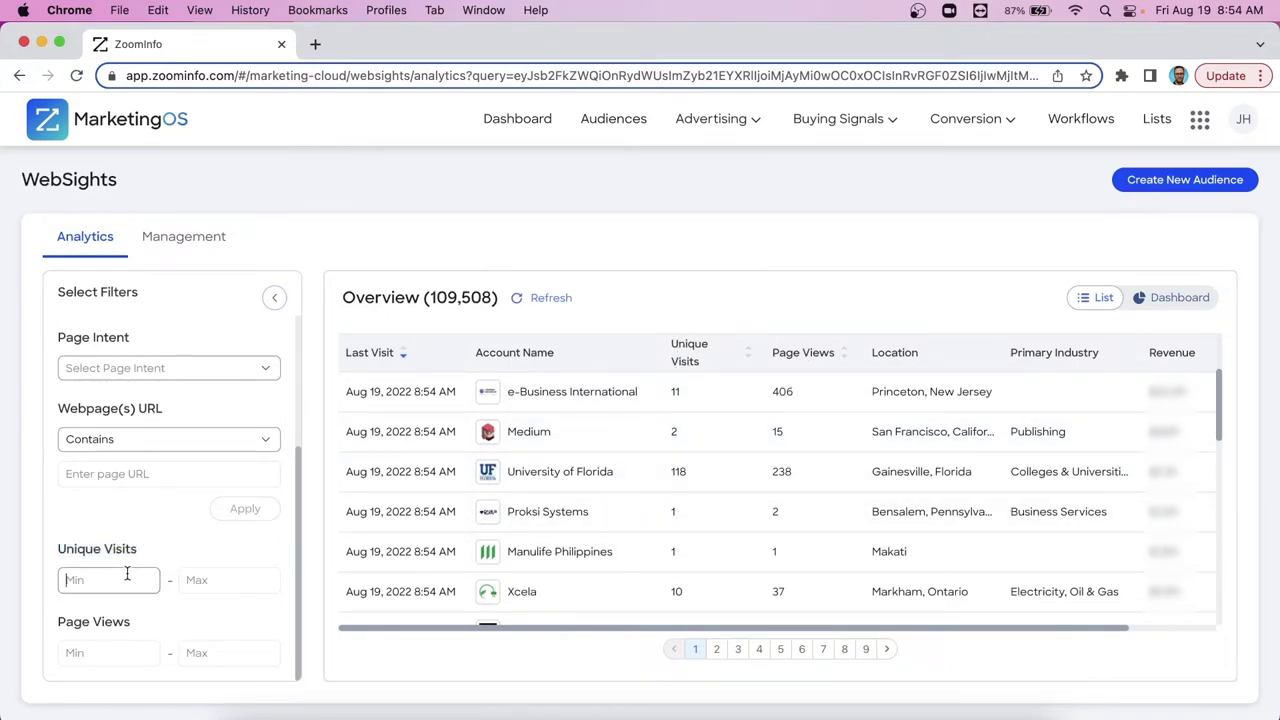
pyautogui.click(206, 585)
pyautogui.scroll(1, 68, 540)
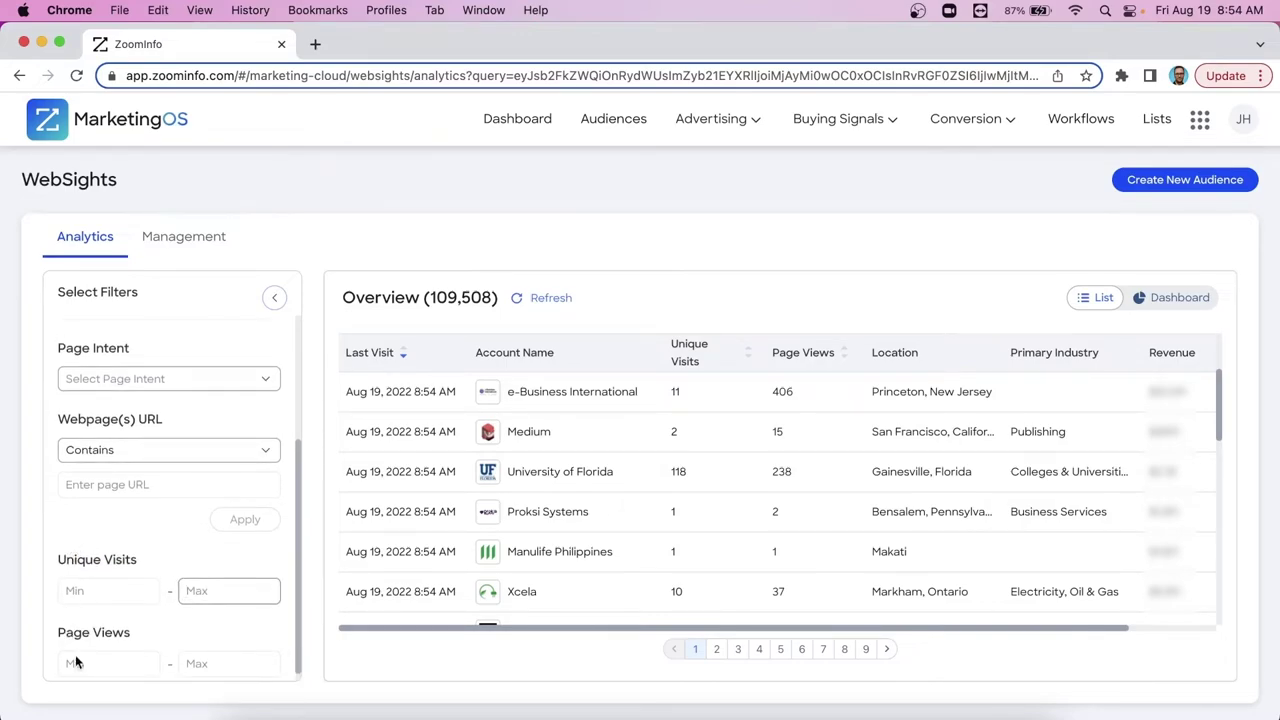
pyautogui.moveTo(58, 633); pyautogui.dragTo(138, 645)
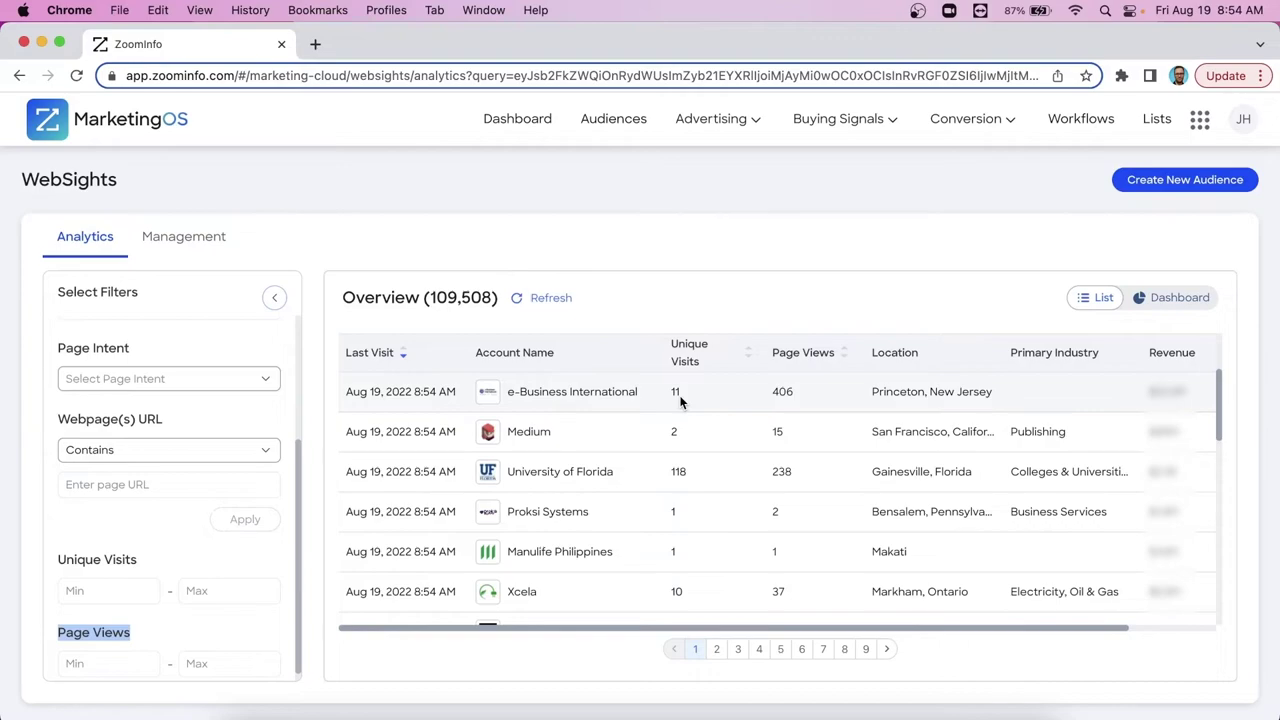
pyautogui.moveTo(777, 392)
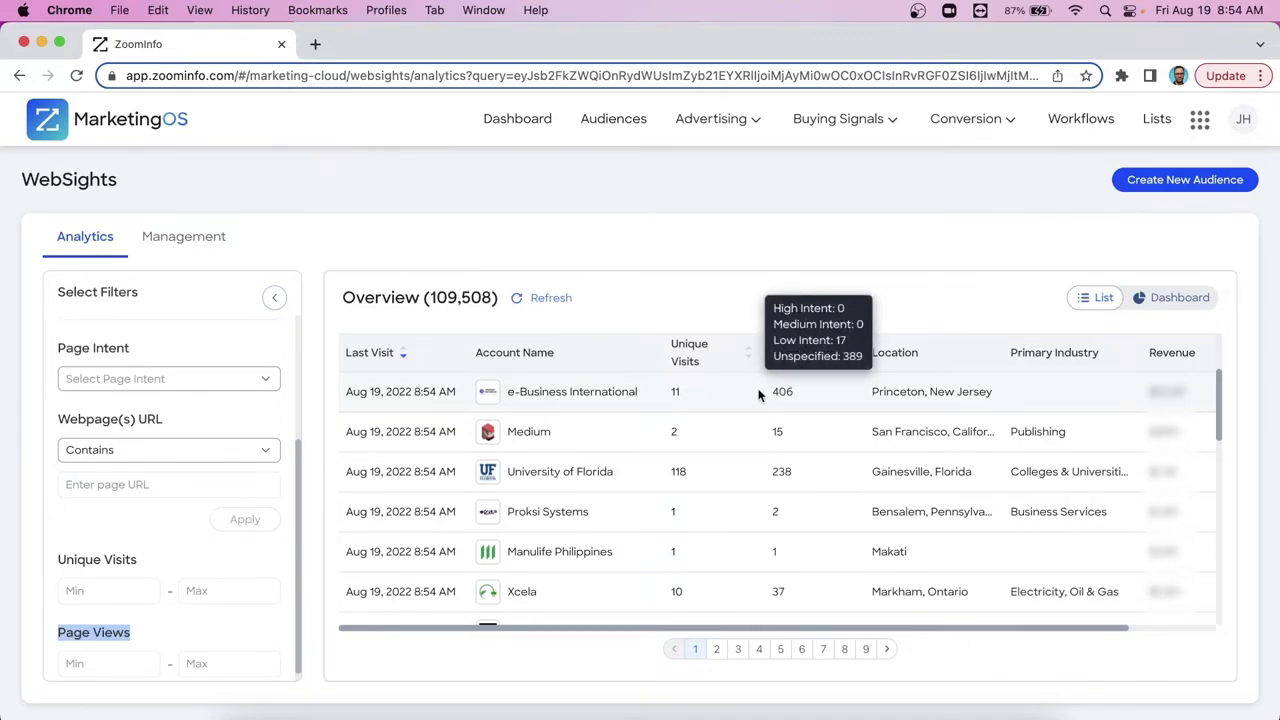
# - Switch the WebSights overview to the Dashboard view and examine the Companies over Time chart and the Most Visited Companies by unique visits
pyautogui.click(1176, 304)
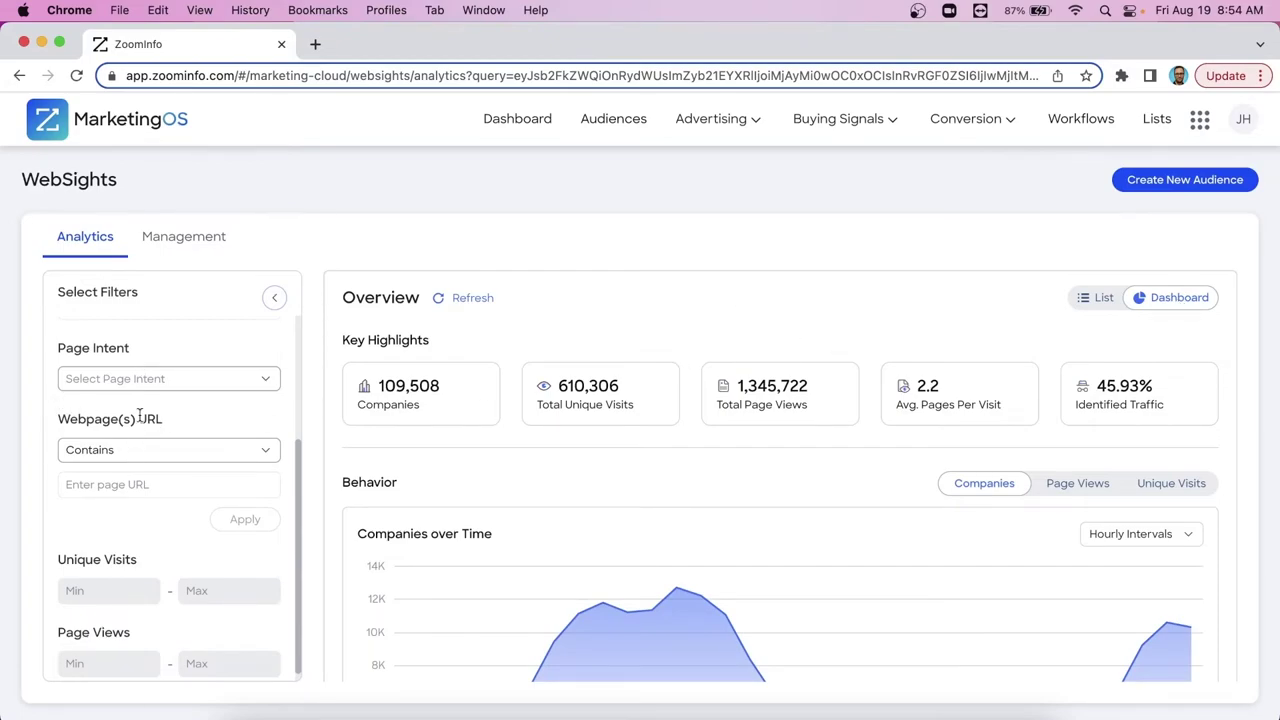
pyautogui.scroll(4, 144, 390)
pyautogui.scroll(-4, 723, 397)
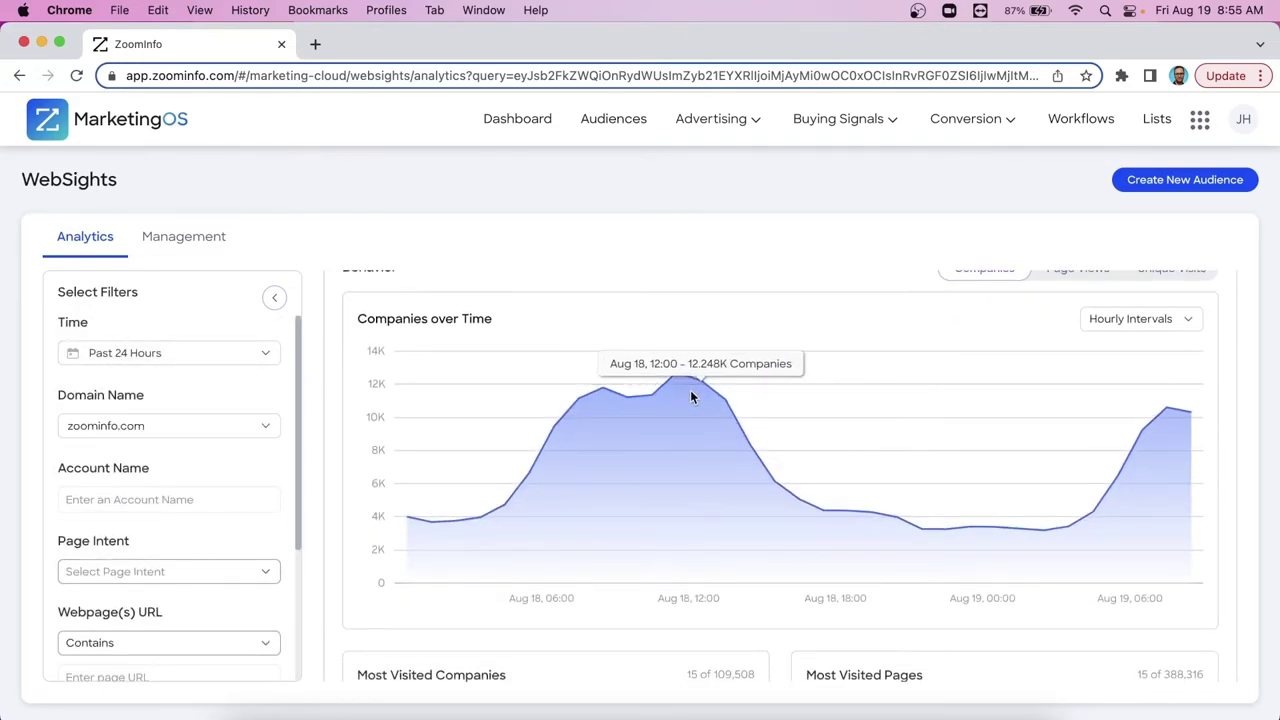
pyautogui.scroll(1, 537, 463)
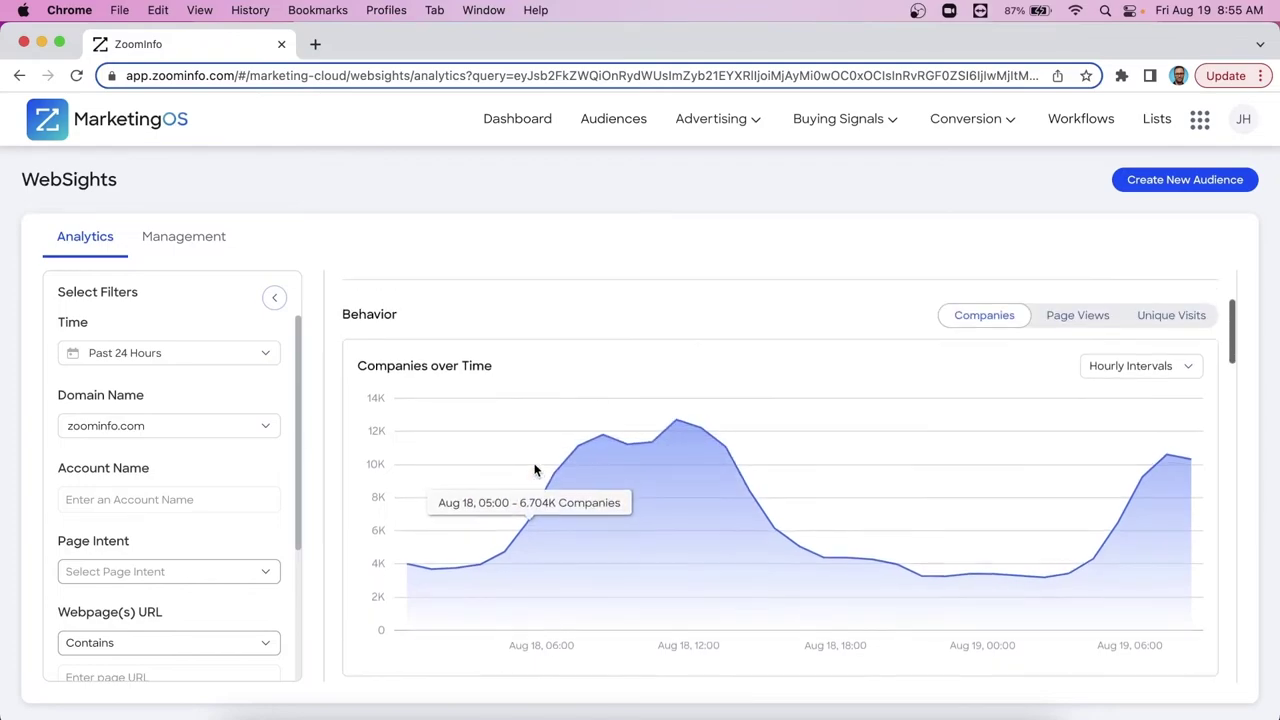
pyautogui.scroll(-5, 769, 555)
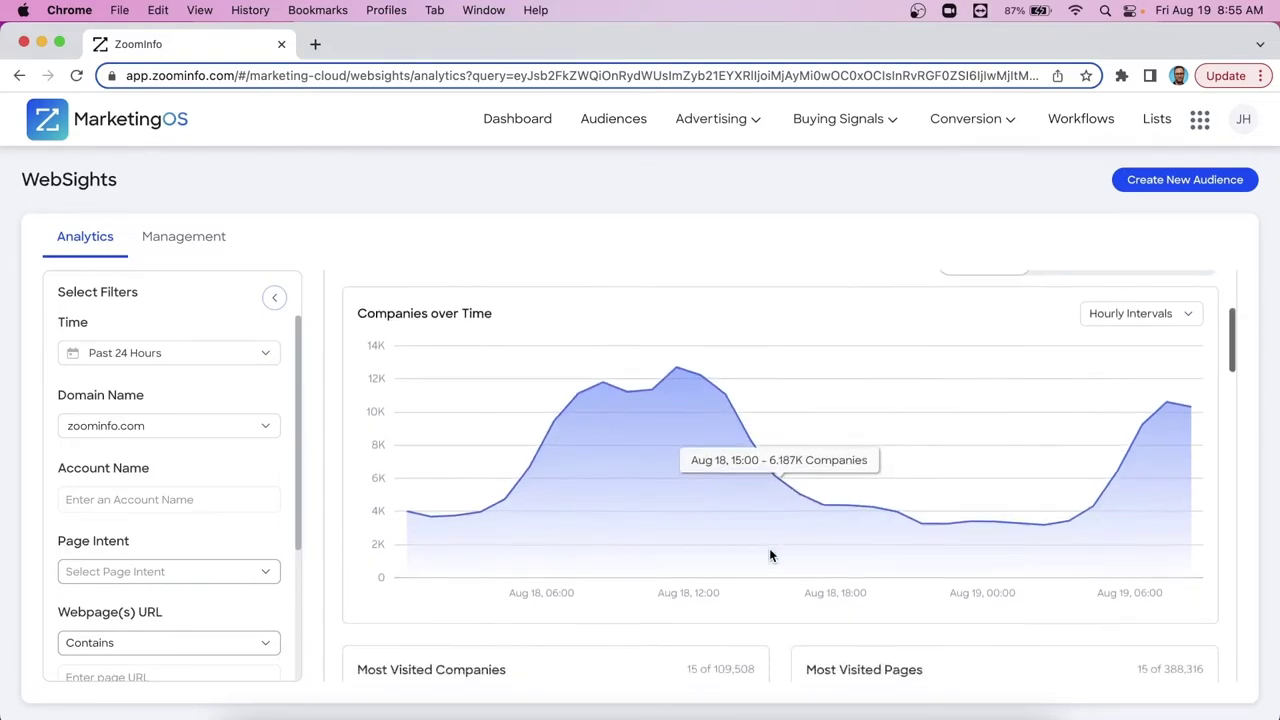
pyautogui.scroll(-2, 769, 555)
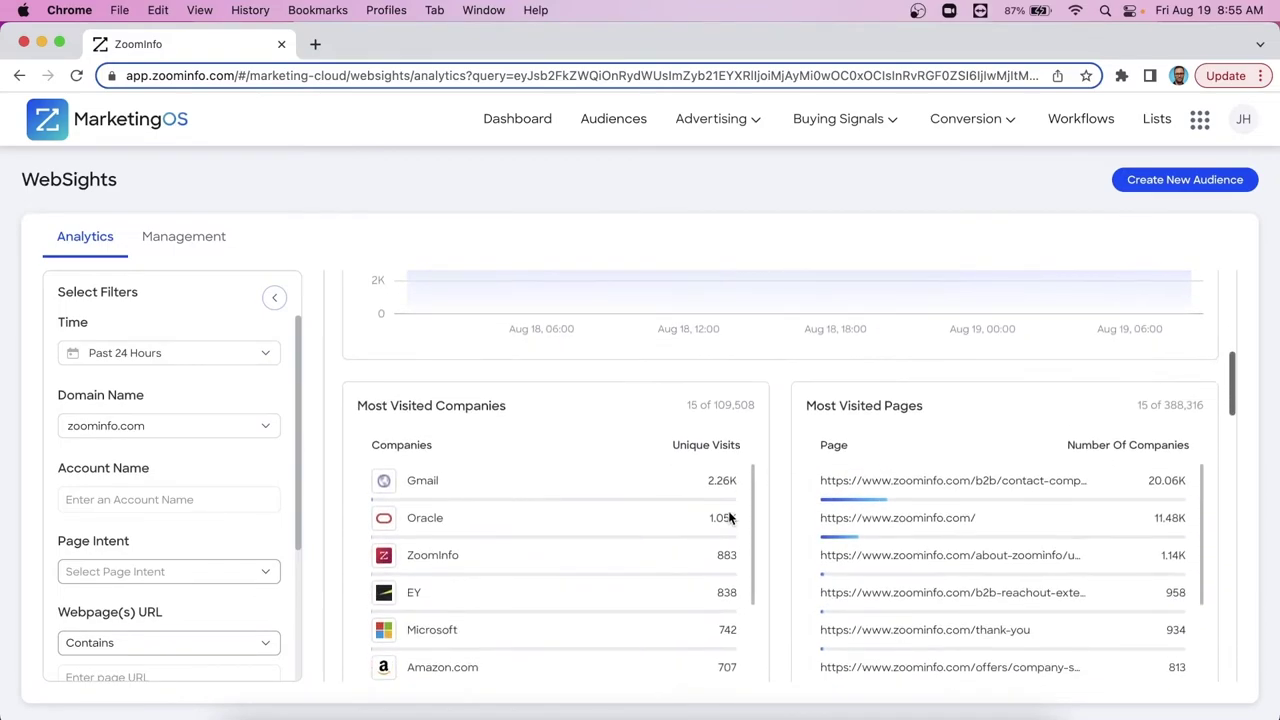
pyautogui.moveTo(673, 447); pyautogui.dragTo(744, 466)
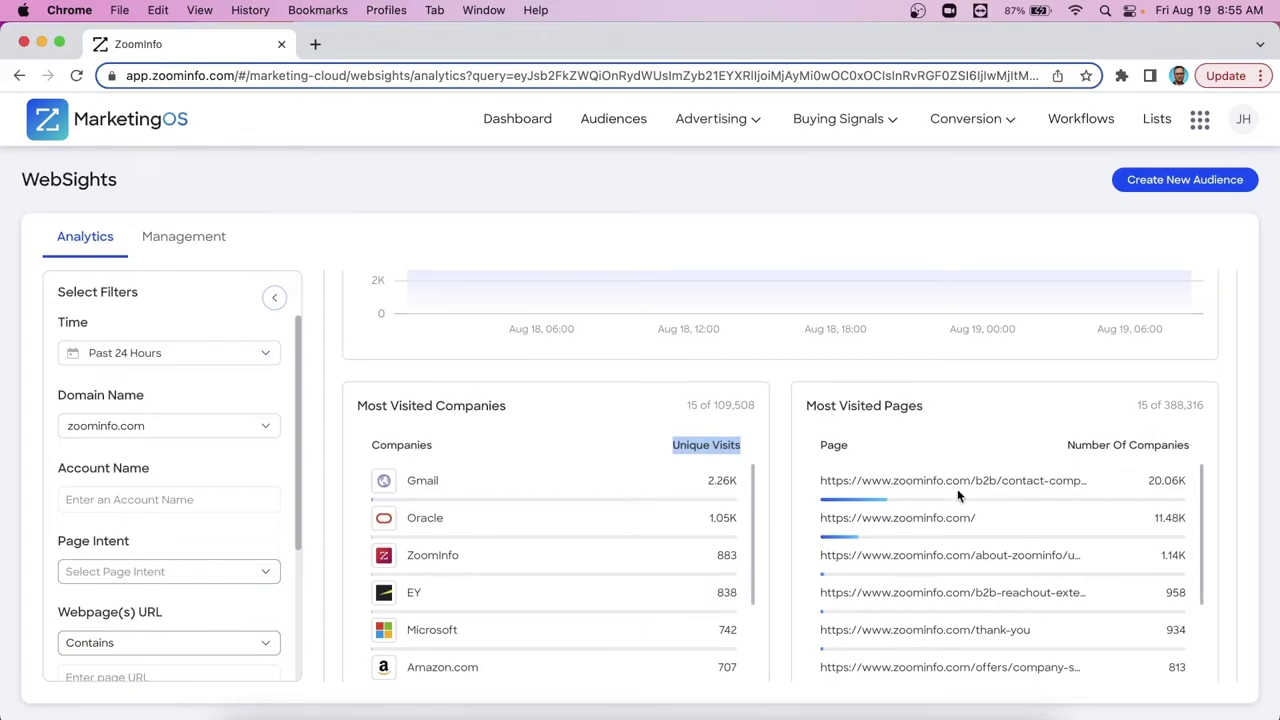
# - Examine the Most Visited Pages and the Companies Insights on revenue, employee count and industries
pyautogui.scroll(-3, 952, 494)
pyautogui.scroll(-2, 949, 493)
pyautogui.scroll(-5, 840, 343)
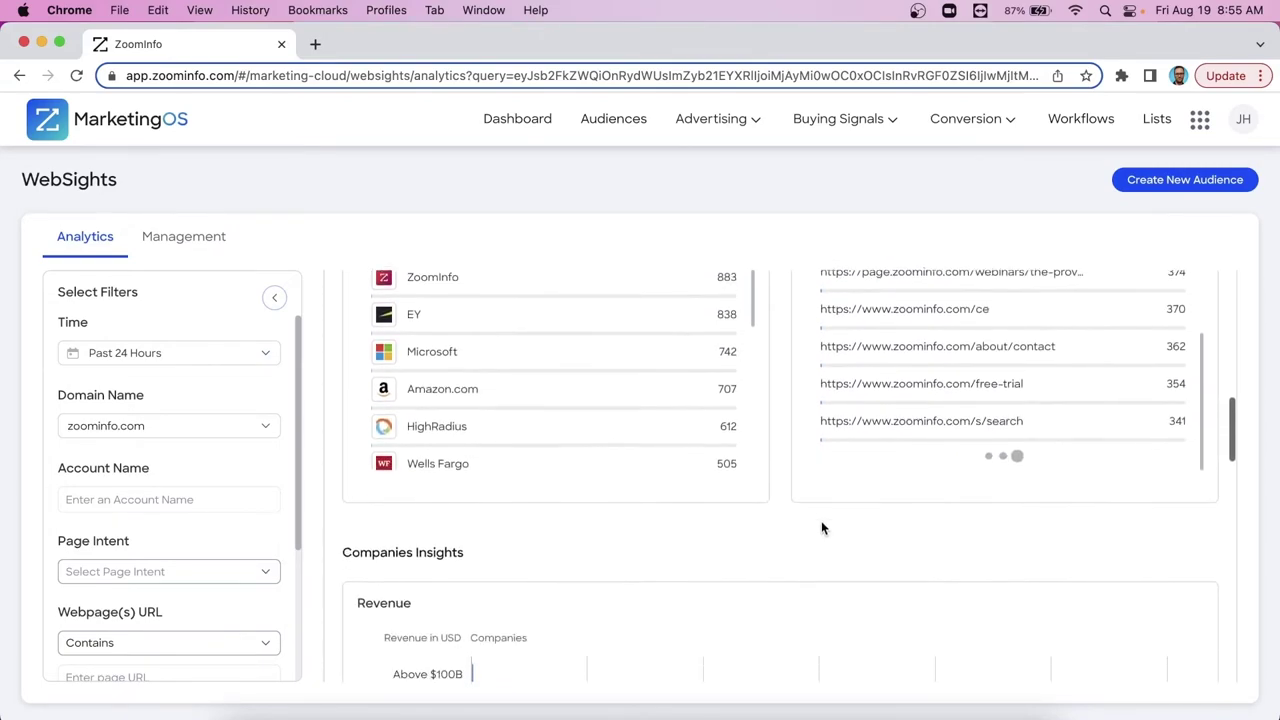
pyautogui.scroll(-2, 815, 535)
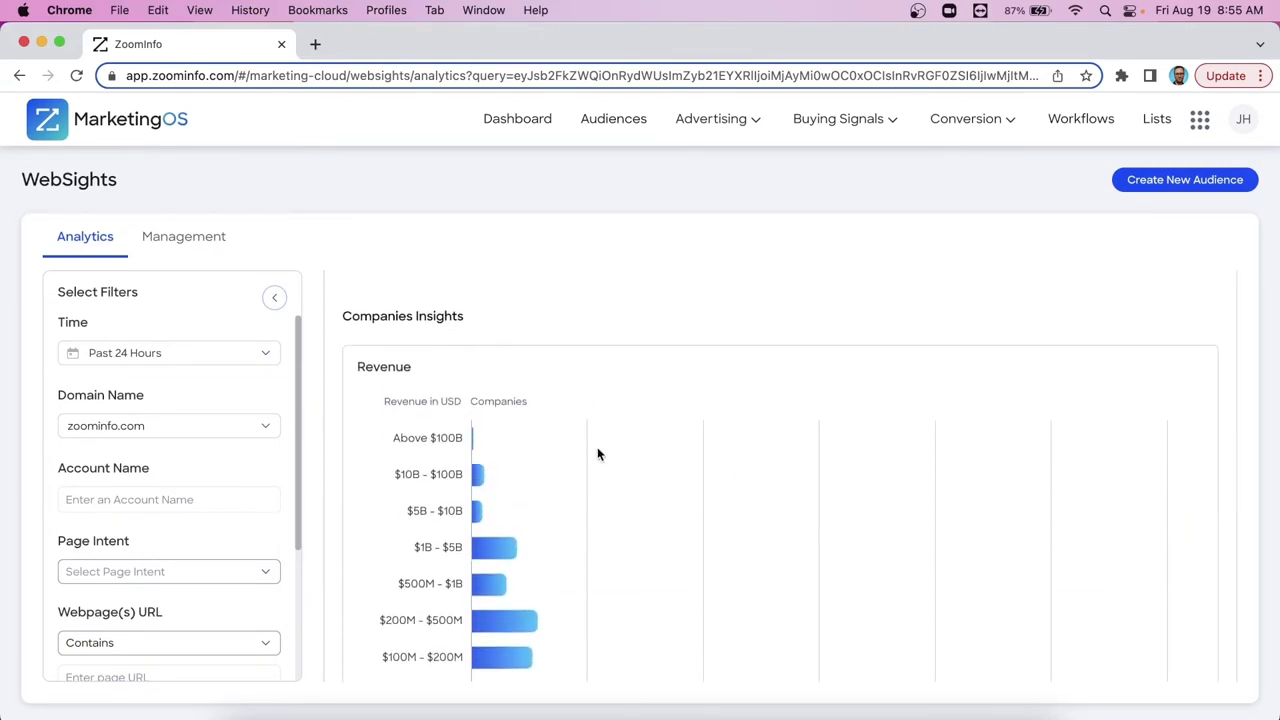
pyautogui.scroll(-2, 600, 450)
pyautogui.scroll(-3, 601, 452)
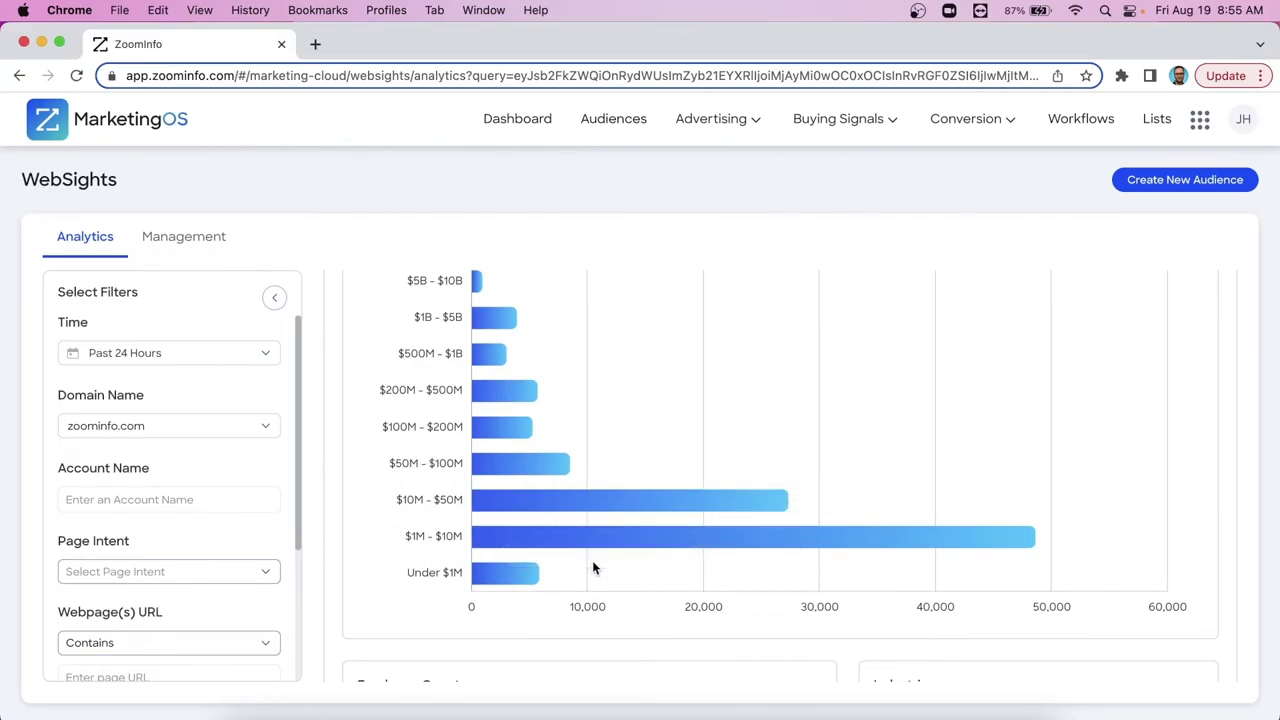
pyautogui.scroll(-5, 586, 611)
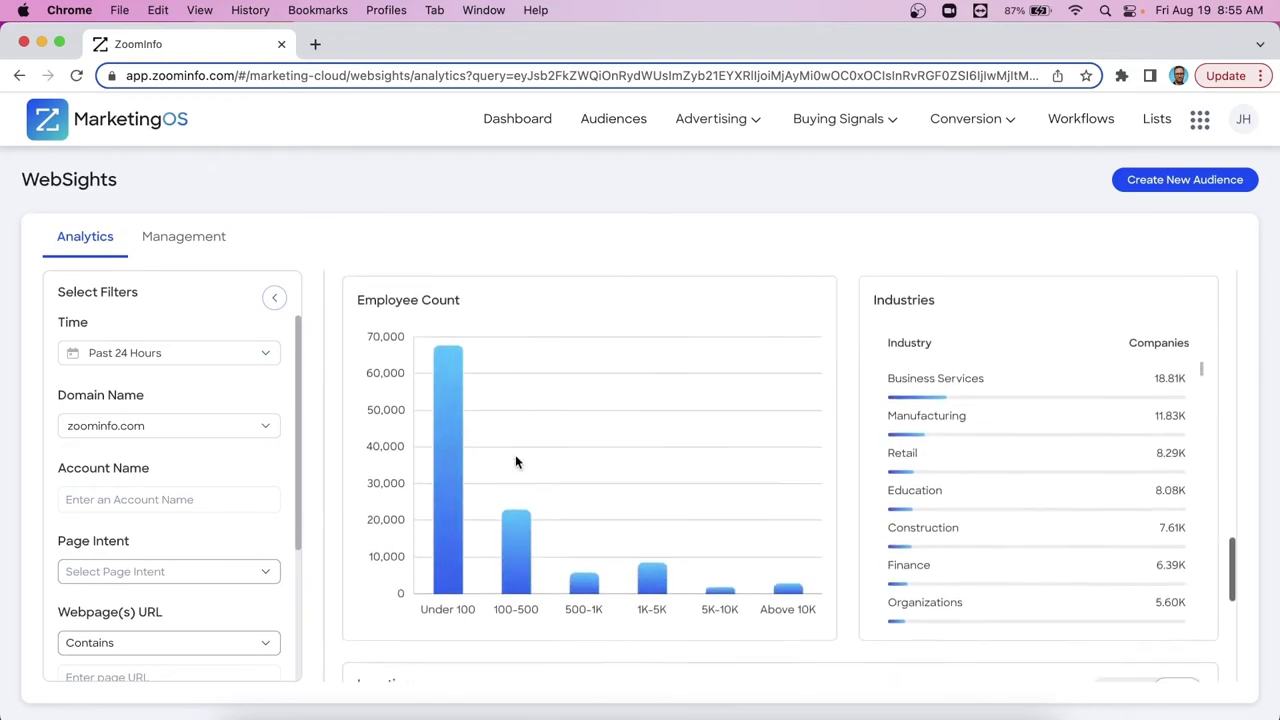